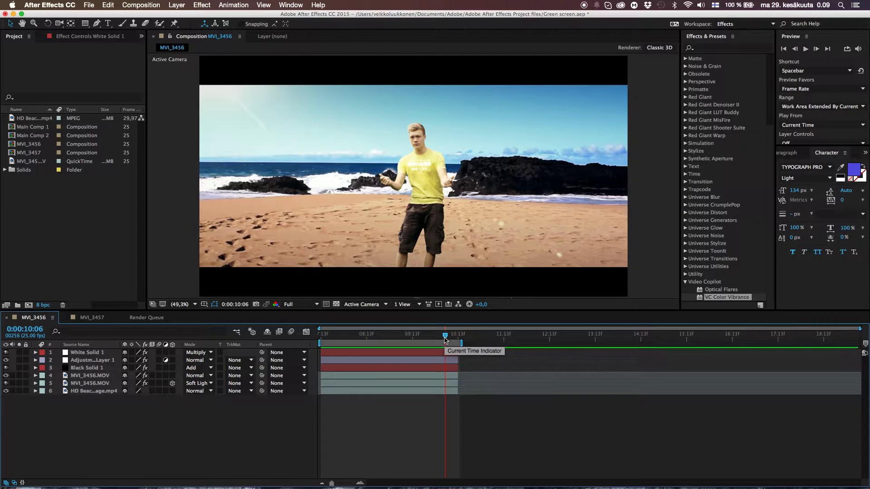
Play back the finished beach composite in the MVI_3456 composition.
{"action": "left_click", "coordinate": [458, 339]}
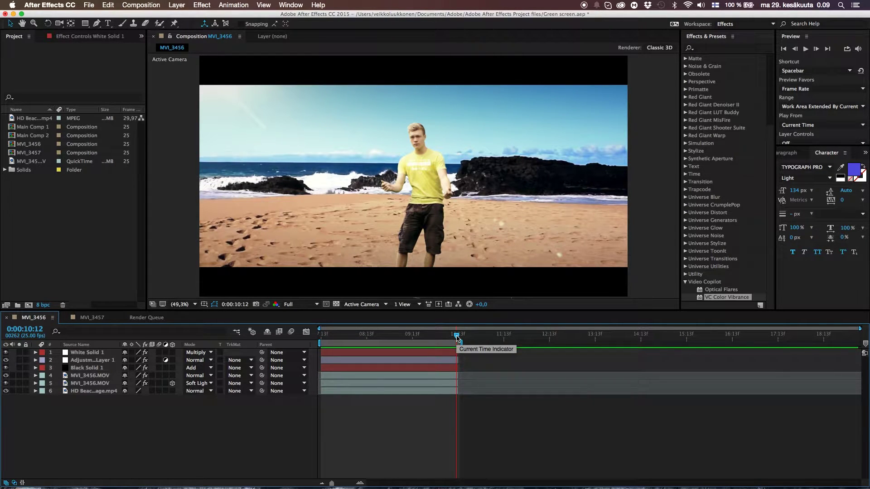
{"action": "key", "text": "space"}
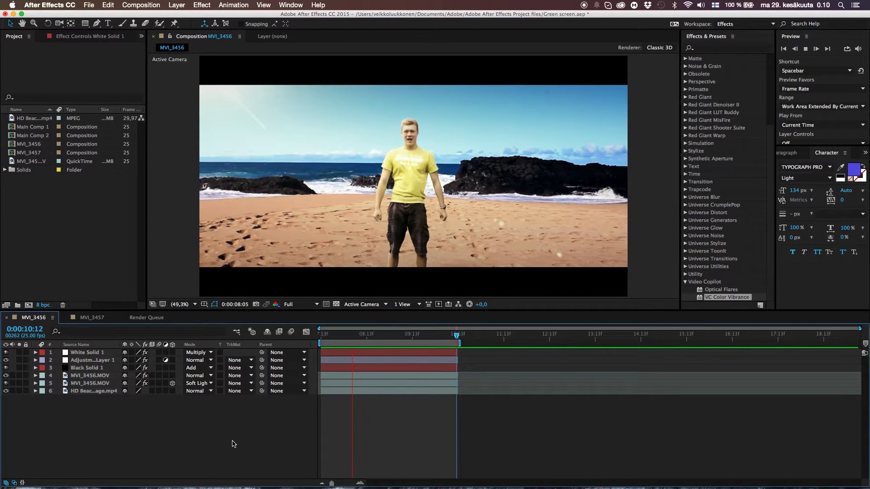
{"action": "key", "text": "space"}
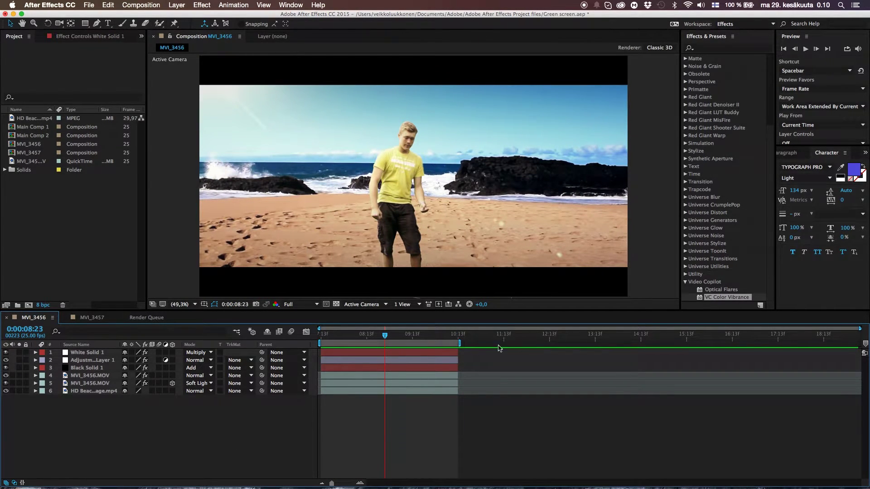
Turn the Primatte Keyer on the upper MVI_3456.MOV layer off and back on to compare with the raw green screen.
{"action": "left_click", "coordinate": [104, 383]}
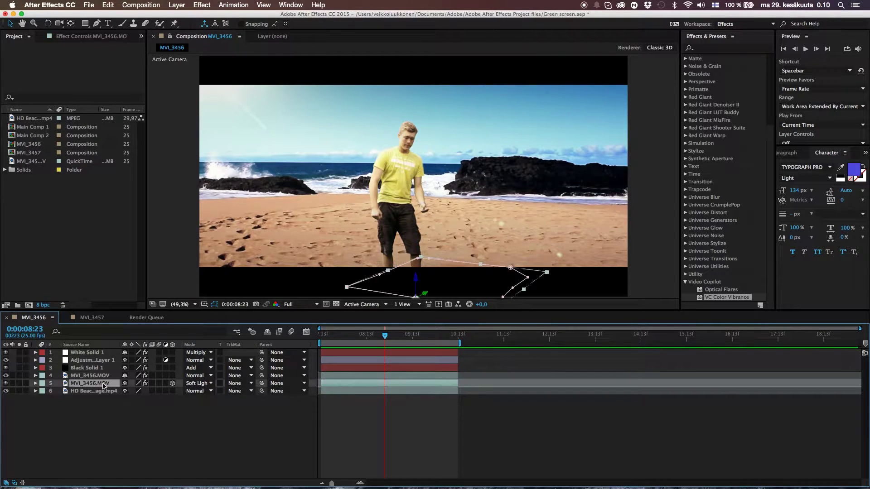
{"action": "left_click", "coordinate": [75, 375]}
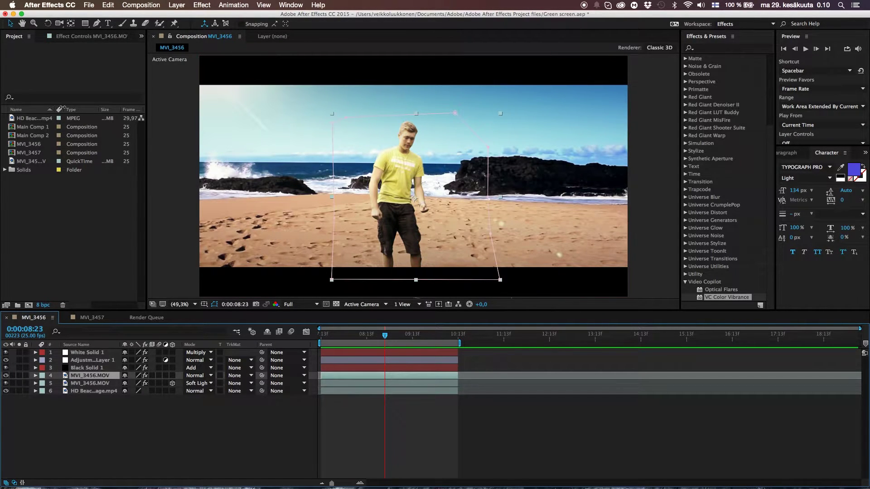
{"action": "left_click", "coordinate": [68, 37]}
{"action": "left_click", "coordinate": [12, 55]}
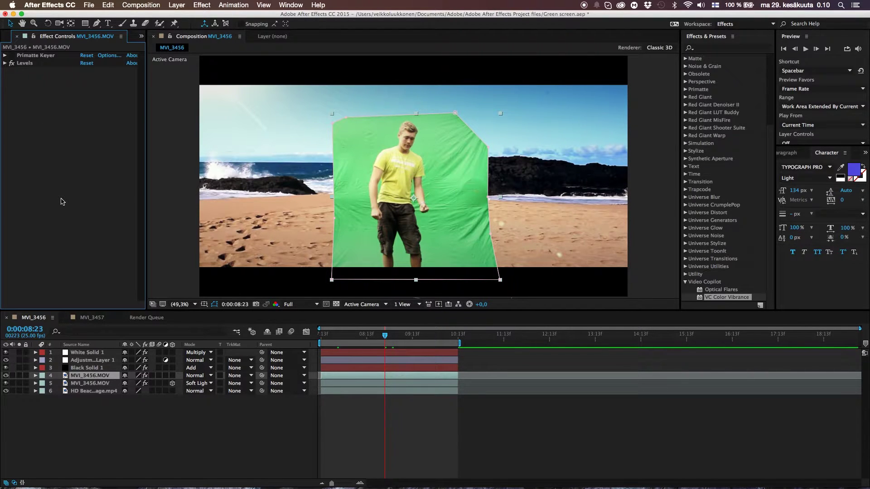
{"action": "left_click", "coordinate": [11, 55]}
{"action": "left_click", "coordinate": [131, 468]}
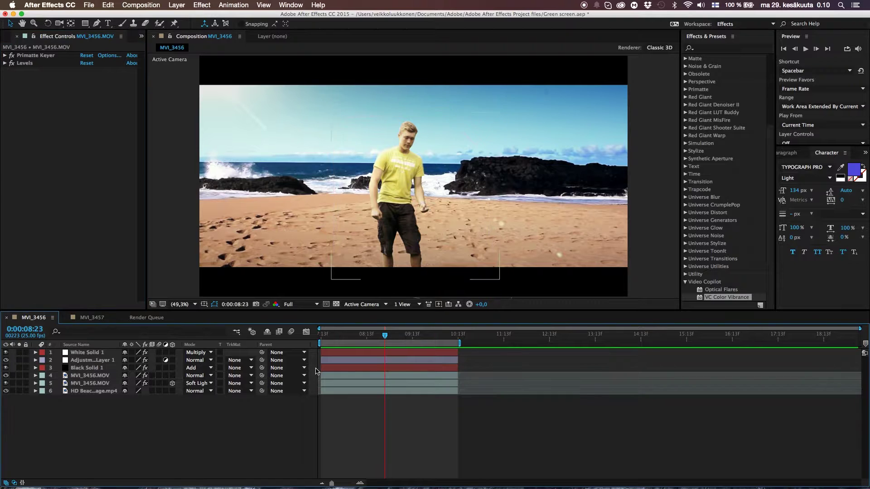
Scrub and replay the keyed beach shot to examine the result around the subject.
{"action": "left_click", "coordinate": [350, 342]}
{"action": "key", "text": "space"}
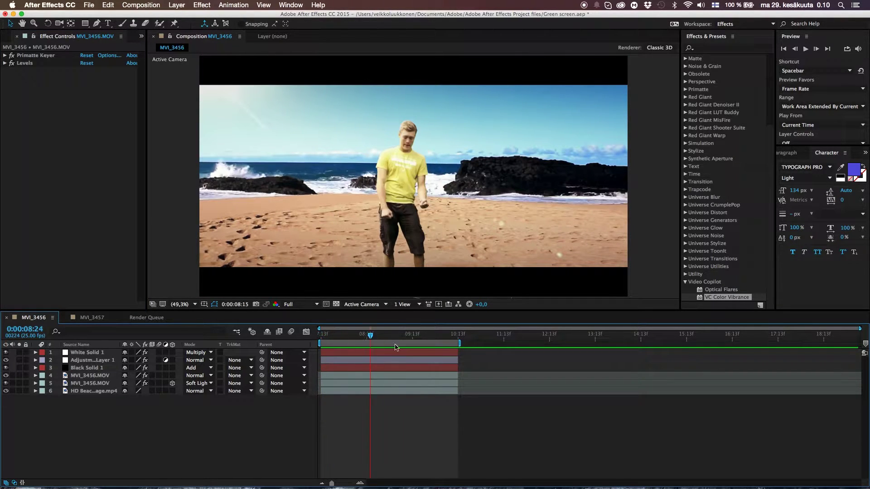
{"action": "key", "text": "space"}
{"action": "key", "text": "space"}
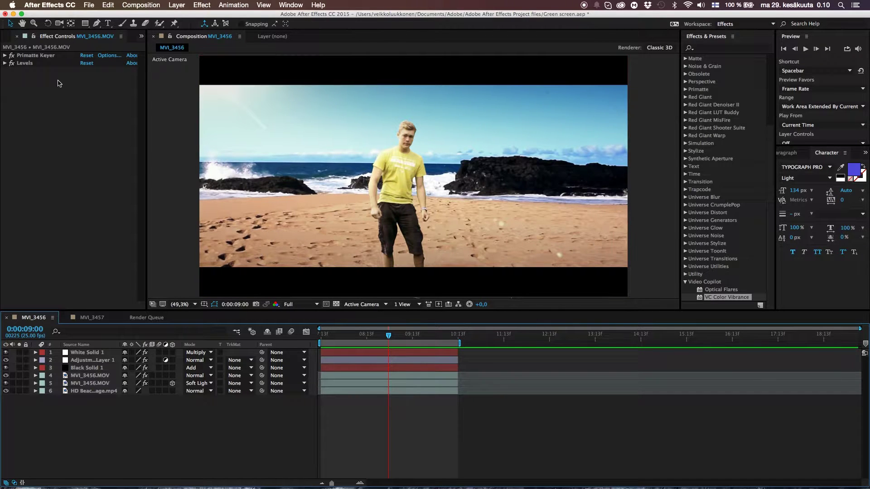
{"action": "left_click", "coordinate": [54, 57]}
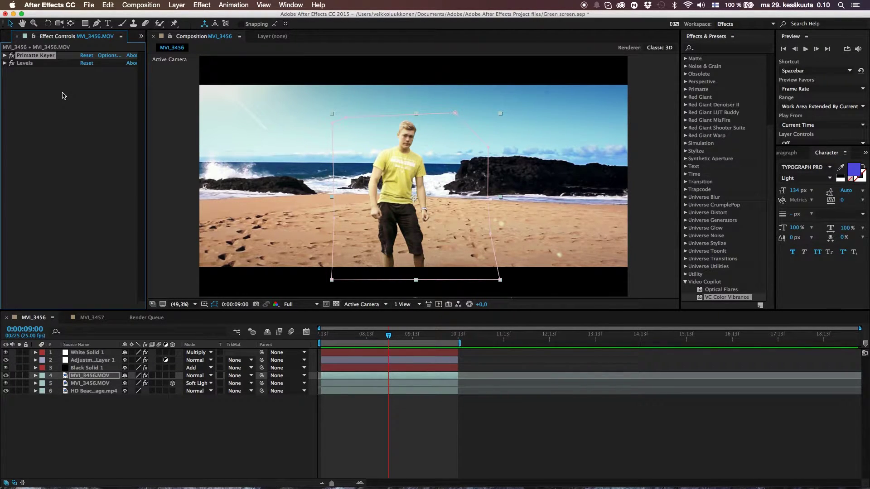
{"action": "left_click", "coordinate": [66, 125]}
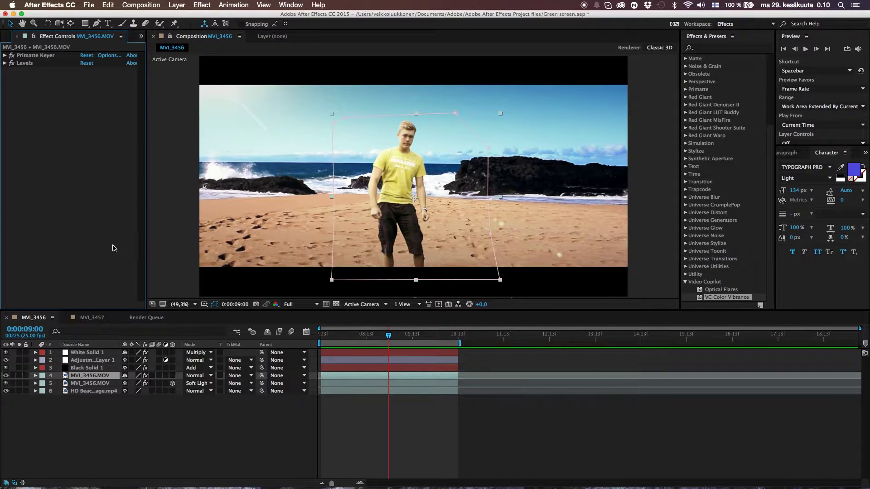
{"action": "left_click", "coordinate": [126, 430]}
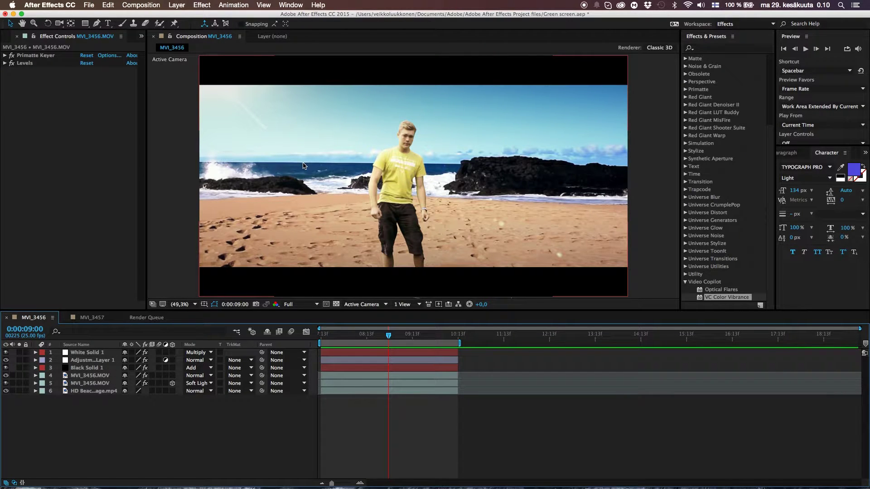
{"action": "left_click", "coordinate": [685, 282]}
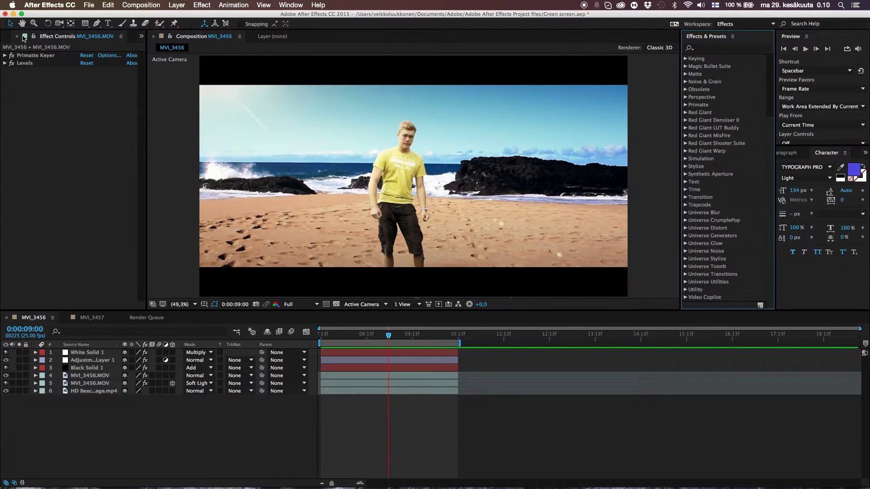
Create a new composition from the MVI_3456.MOV footage in the project.
{"action": "left_click", "coordinate": [8, 39]}
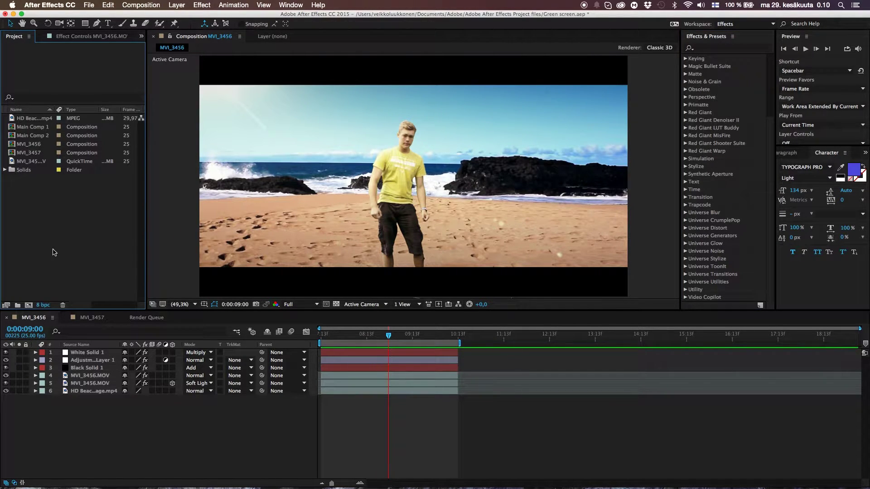
{"action": "left_click", "coordinate": [36, 161]}
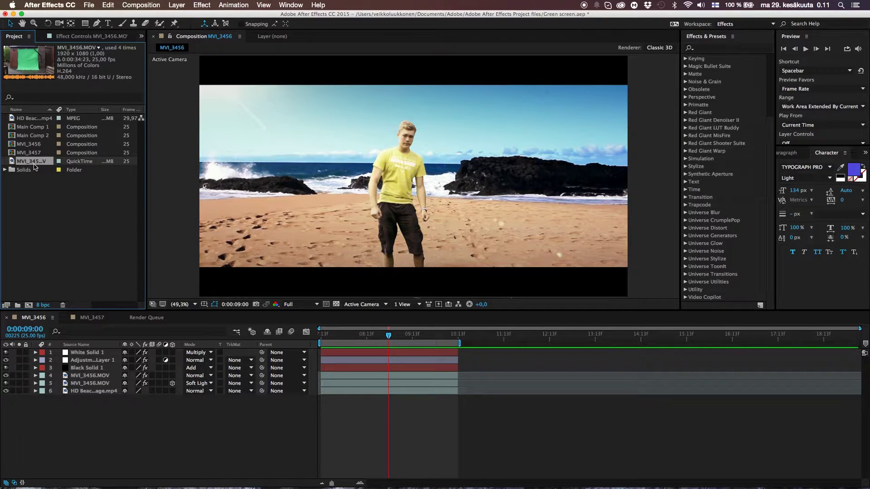
{"action": "left_click_drag", "start_coordinate": [34, 164], "coordinate": [29, 306]}
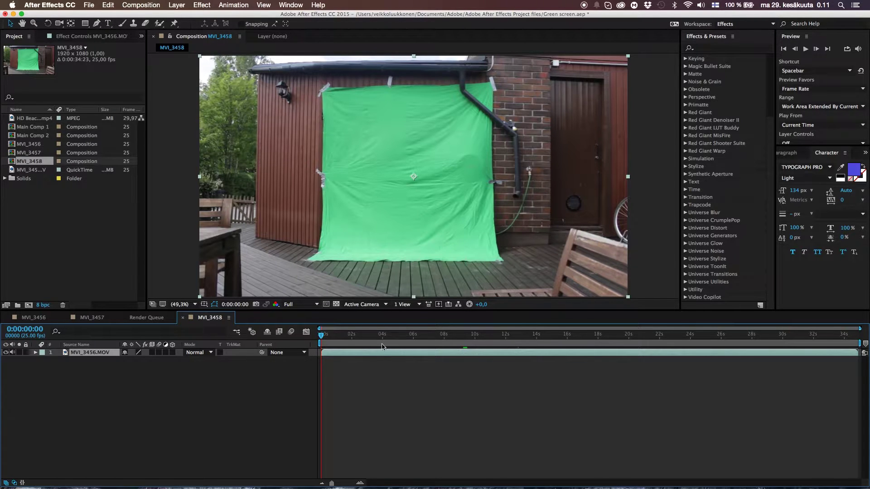
Set the work area from 0:00:08:05 to 0:00:12:00 and trim the composition to it.
{"action": "left_click_drag", "start_coordinate": [331, 336], "coordinate": [448, 345]}
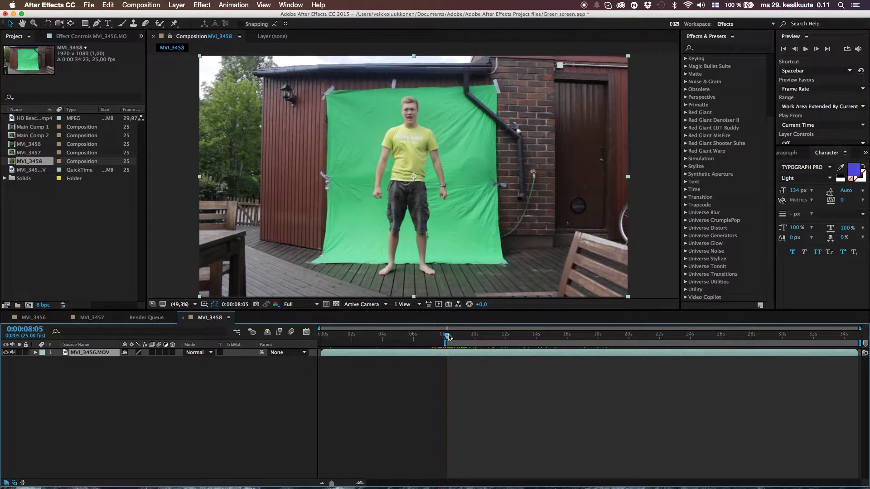
{"action": "left_click_drag", "start_coordinate": [451, 338], "coordinate": [506, 339]}
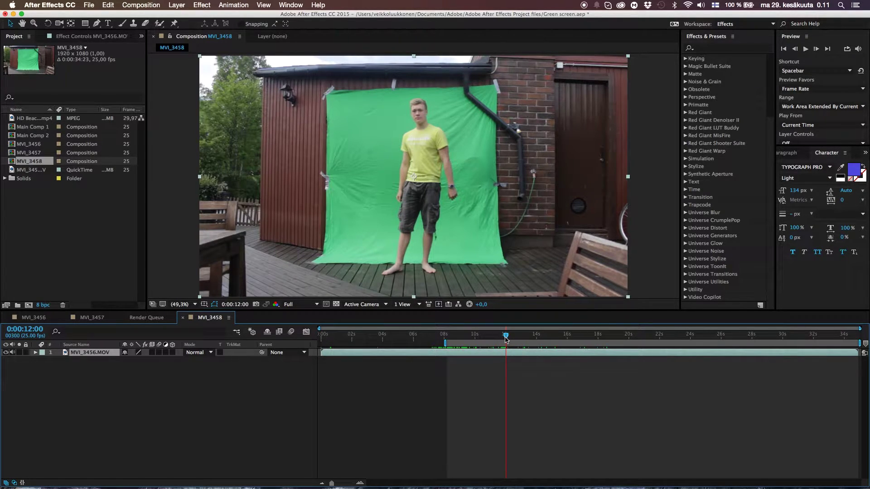
{"action": "key", "text": "n"}
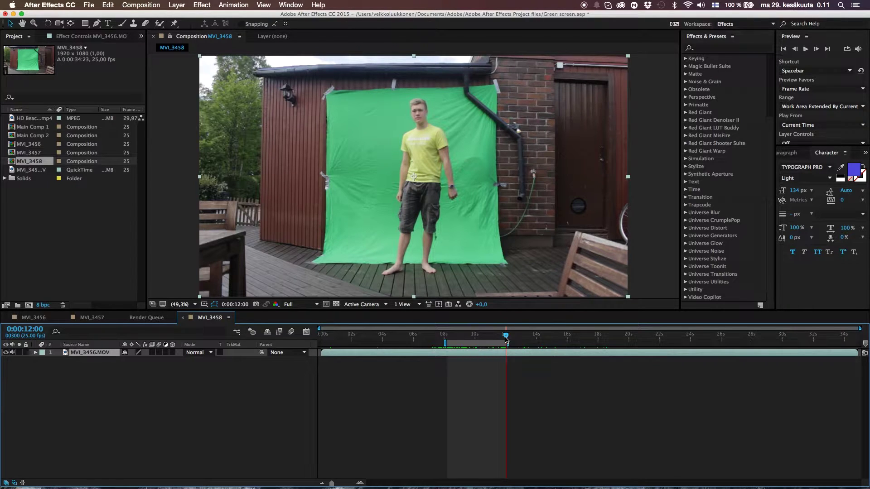
{"action": "right_click", "coordinate": [477, 343]}
{"action": "left_click", "coordinate": [511, 369]}
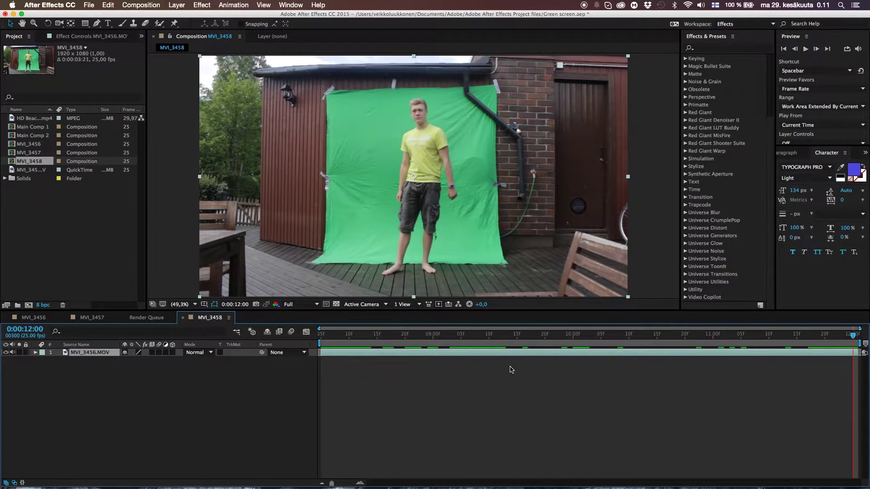
Play and scrub through the trimmed green screen clip to review the subject's movement.
{"action": "key", "text": "space"}
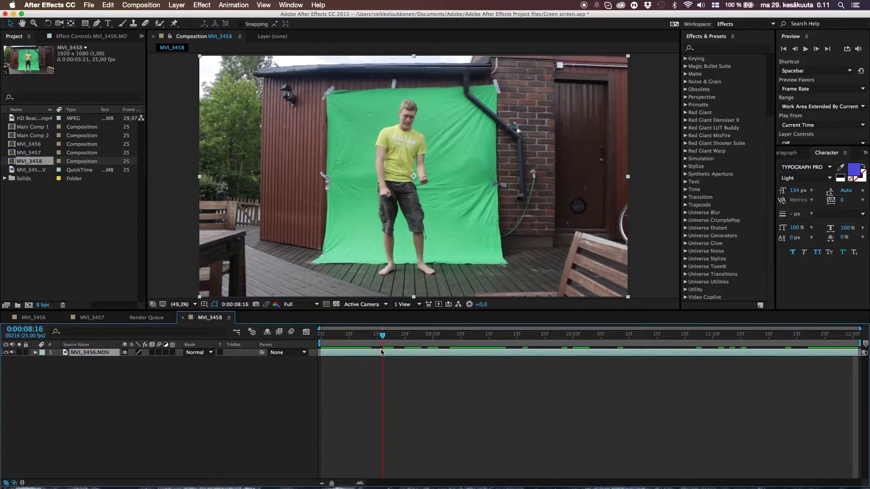
{"action": "left_click_drag", "start_coordinate": [382, 352], "coordinate": [478, 358]}
{"action": "key", "text": "space"}
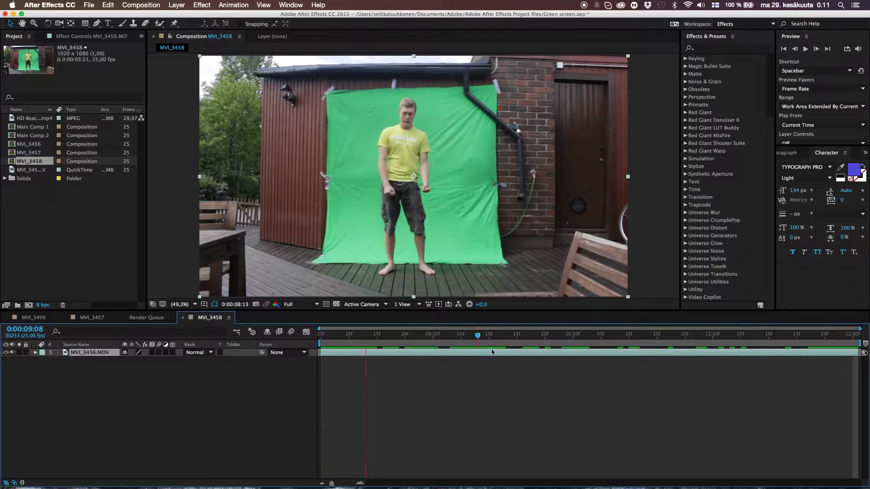
{"action": "mouse_move", "coordinate": [501, 358]}
{"action": "left_mouse_down"}
{"action": "mouse_move", "coordinate": [382, 358]}
{"action": "mouse_move", "coordinate": [517, 352]}
{"action": "left_mouse_up"}
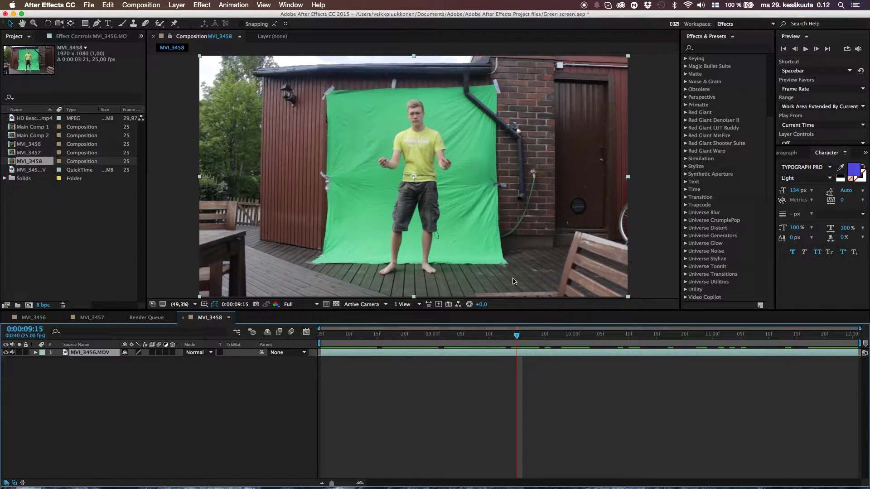
At 0:00:08:05, draw a closed eight-point Pen mask on the MVI_3456.MOV layer, just inside the green cloth's edges around the subject.
{"action": "left_click_drag", "start_coordinate": [517, 336], "coordinate": [321, 335]}
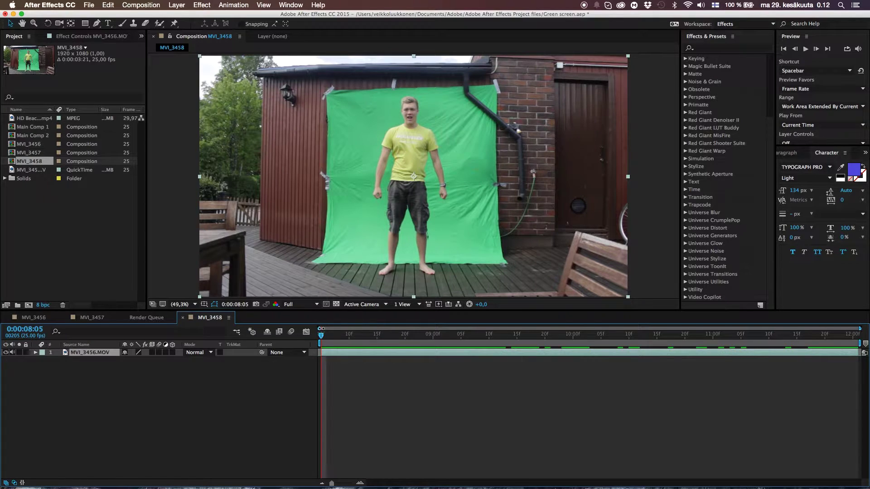
{"action": "key", "text": "g"}
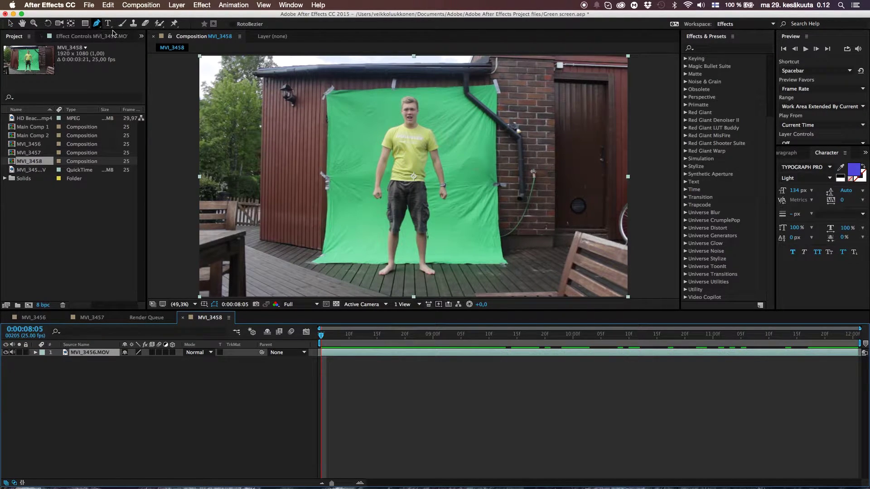
{"action": "left_click", "coordinate": [342, 239]}
{"action": "left_click", "coordinate": [342, 143]}
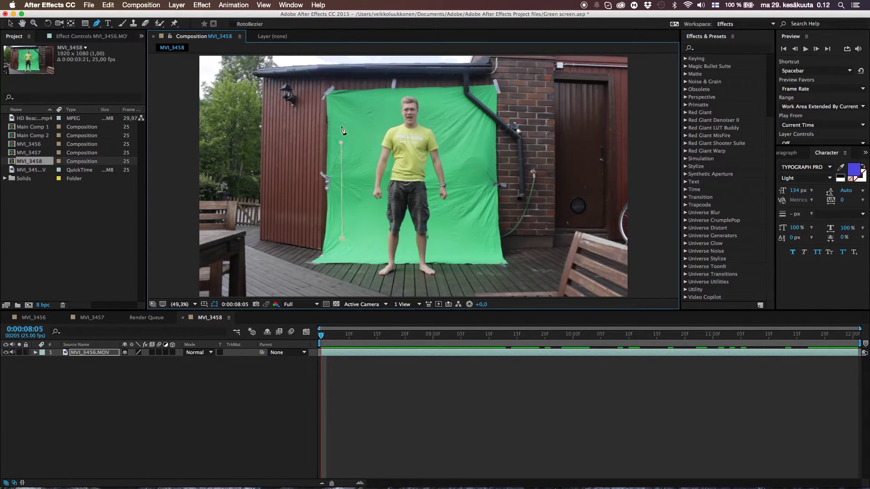
{"action": "left_click", "coordinate": [341, 101]}
{"action": "left_click", "coordinate": [404, 91]}
{"action": "left_click", "coordinate": [494, 258]}
{"action": "left_click", "coordinate": [340, 255]}
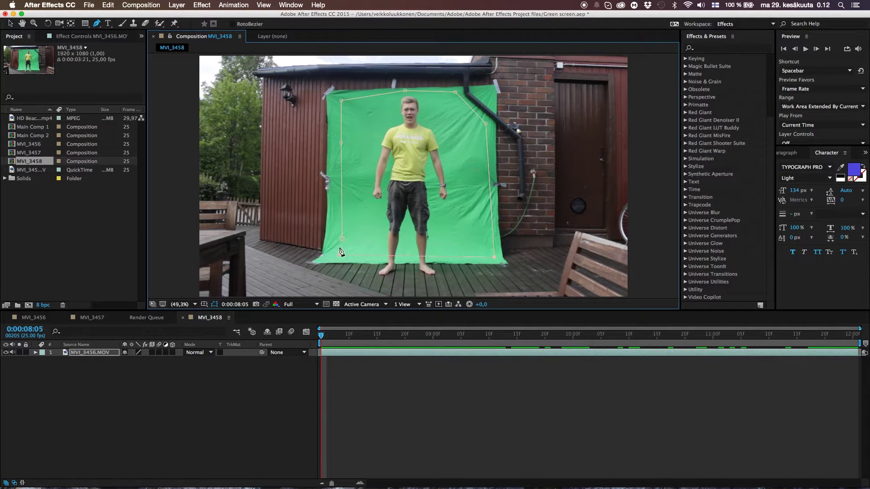
{"action": "left_click", "coordinate": [341, 238]}
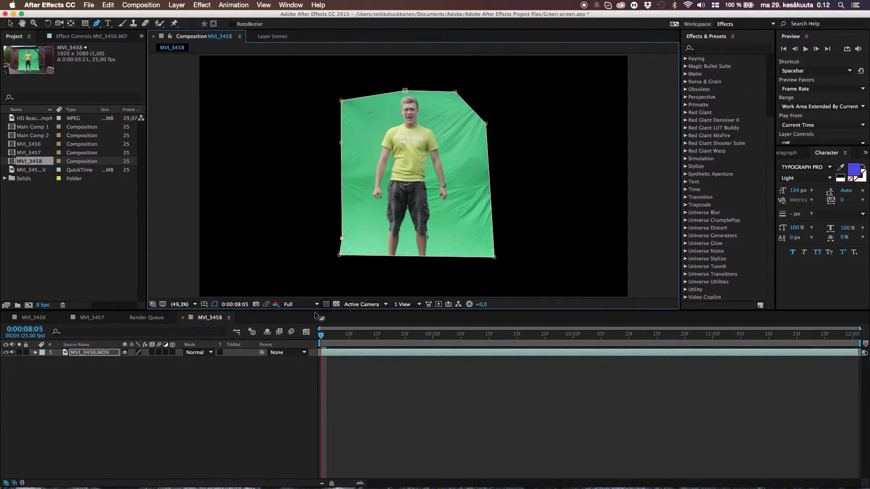
{"action": "left_click", "coordinate": [264, 396]}
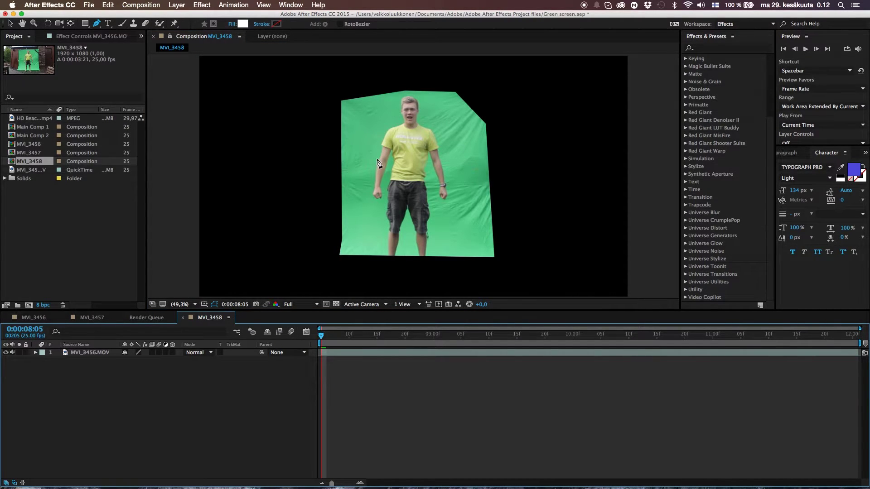
Scrub through the masked clip to check that the subject stays inside the mask, and return to 0:00:08:05.
{"action": "key", "text": "v"}
{"action": "left_click", "coordinate": [332, 335]}
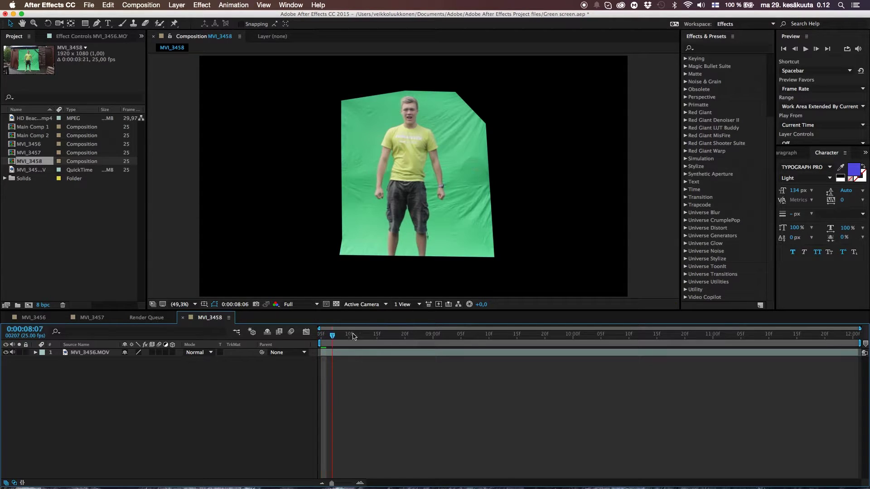
{"action": "left_click_drag", "start_coordinate": [353, 336], "coordinate": [320, 369]}
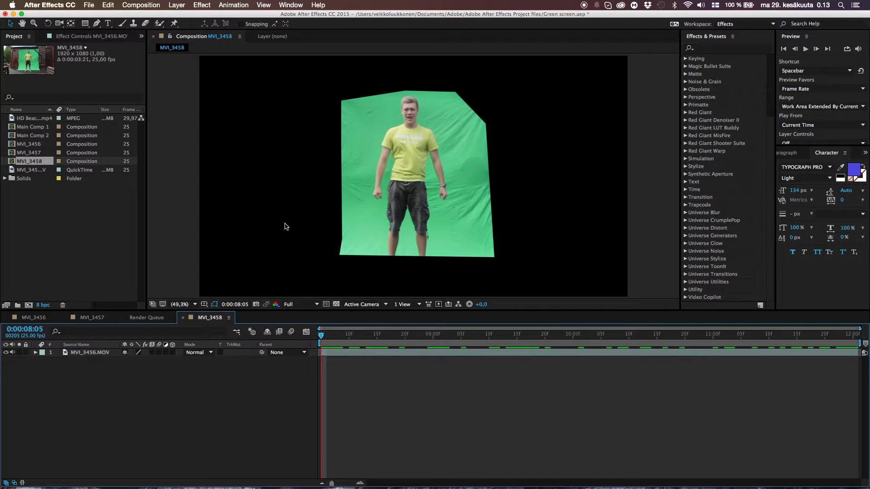
Place the HD beach footage beneath the MVI_3456.MOV layer and scale it to 151% to fill the frame.
{"action": "left_click", "coordinate": [41, 119]}
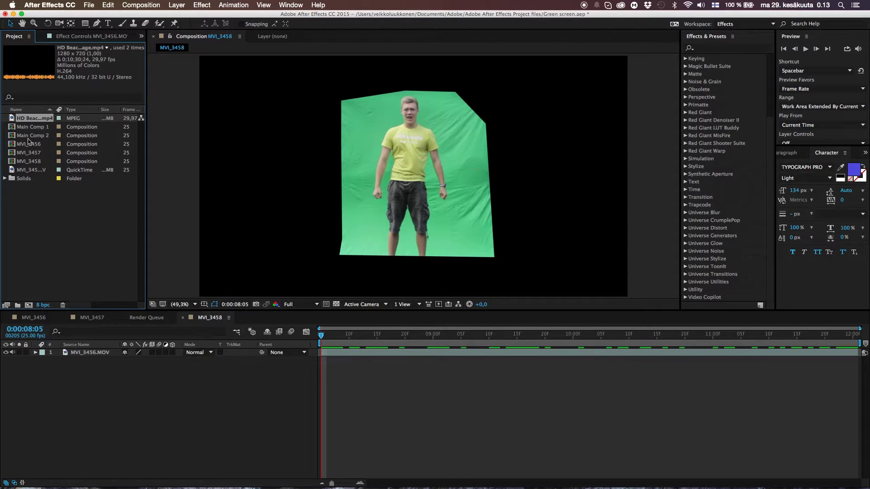
{"action": "left_click_drag", "start_coordinate": [31, 120], "coordinate": [77, 374]}
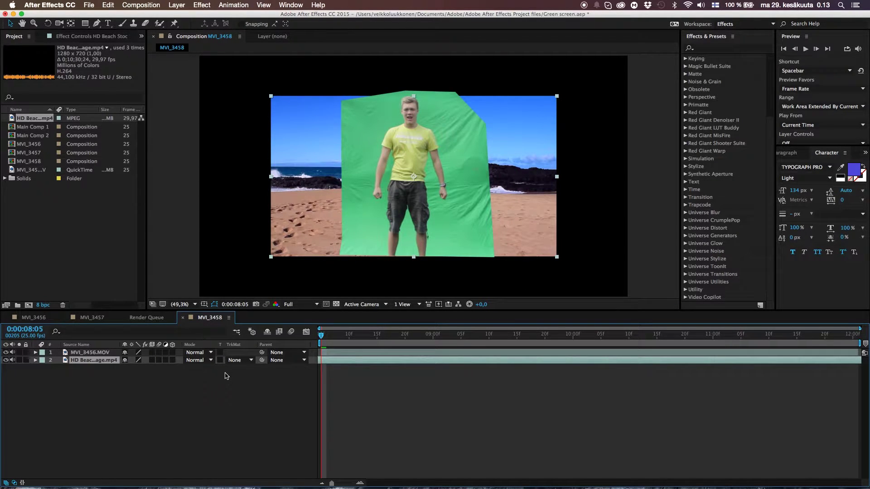
{"action": "key", "text": "s"}
{"action": "left_click_drag", "start_coordinate": [135, 371], "coordinate": [158, 369]}
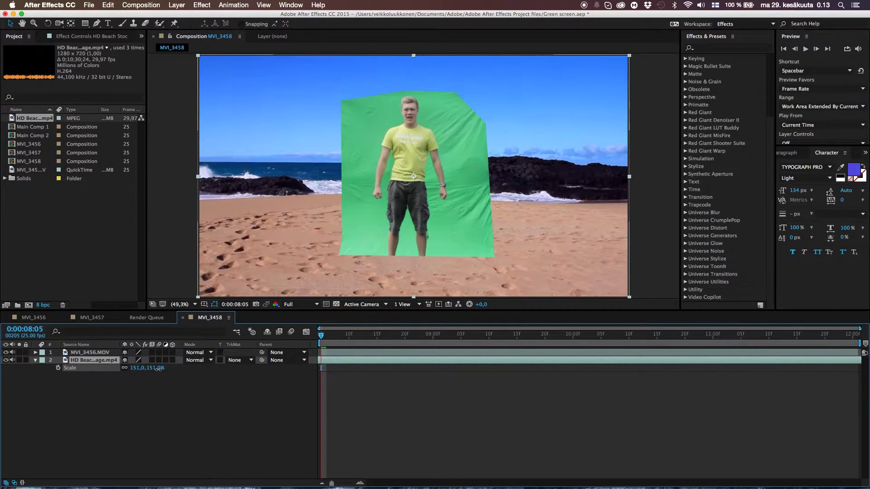
{"action": "left_click", "coordinate": [181, 417]}
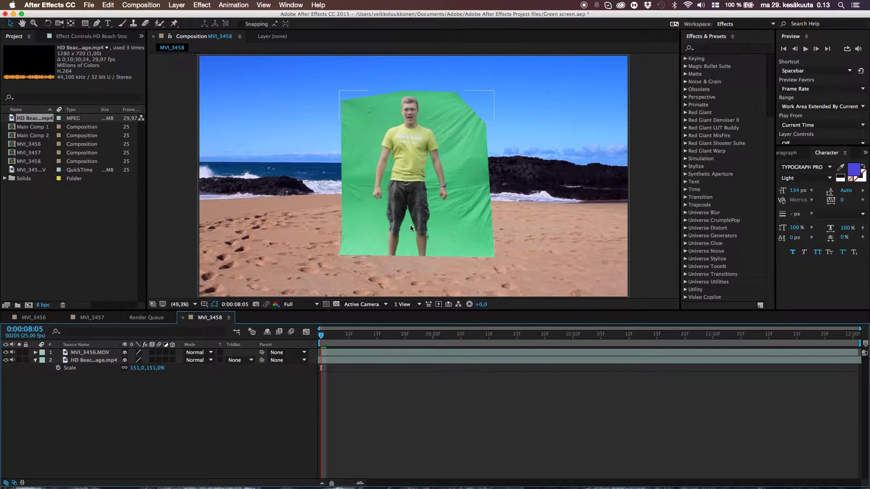
Move the MVI_3456.MOV layer down and slightly right so the subject's legs meet the bottom edge of the beach frame.
{"action": "left_click", "coordinate": [35, 360]}
{"action": "left_click", "coordinate": [75, 353]}
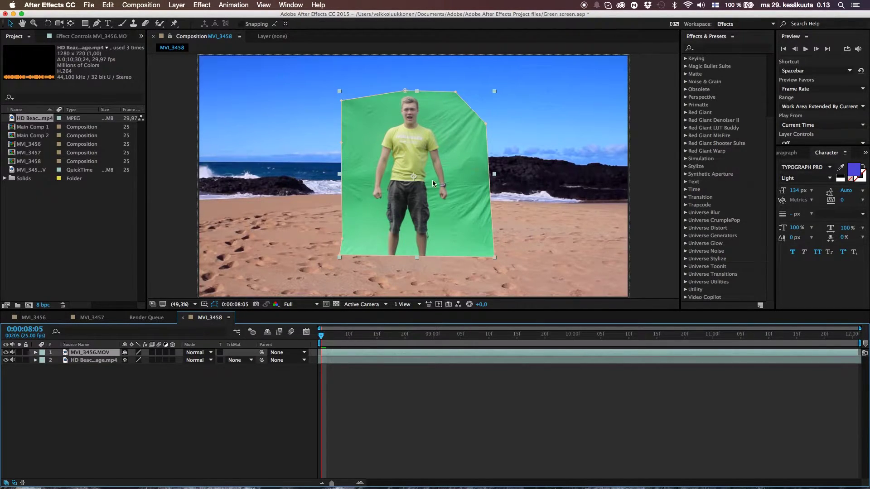
{"action": "left_click_drag", "start_coordinate": [431, 156], "coordinate": [451, 199]}
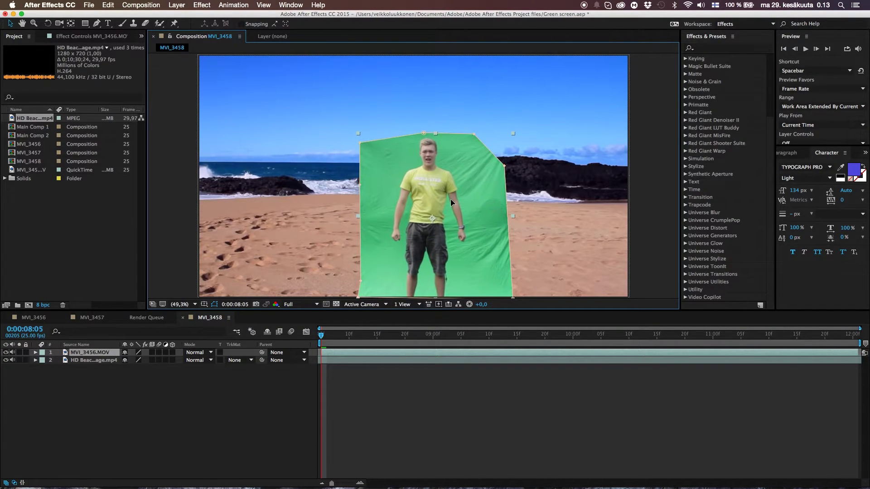
{"action": "left_click", "coordinate": [235, 427]}
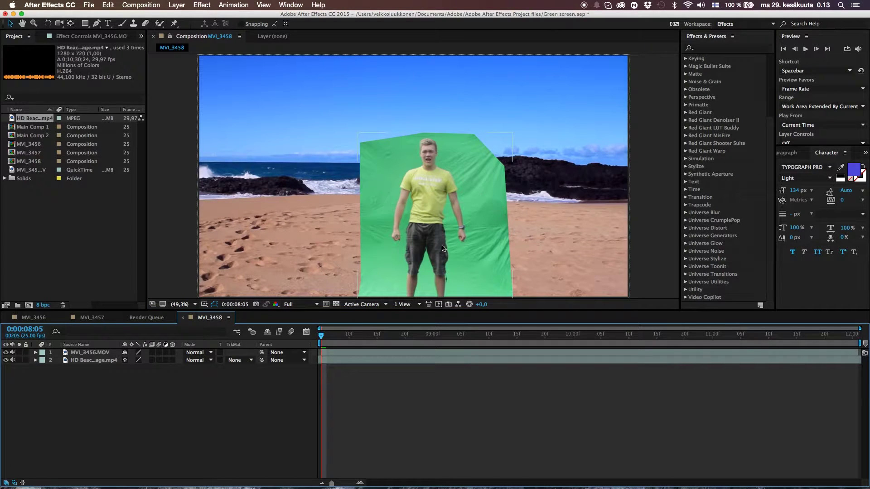
{"action": "scroll", "coordinate": [442, 248], "scroll_direction": "up", "scroll_amount": 1}
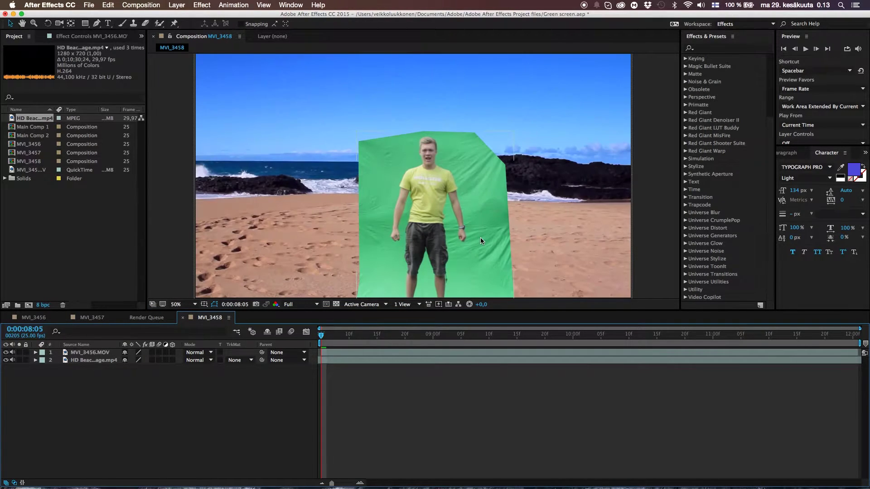
{"action": "left_click_drag", "start_coordinate": [481, 197], "coordinate": [442, 168]}
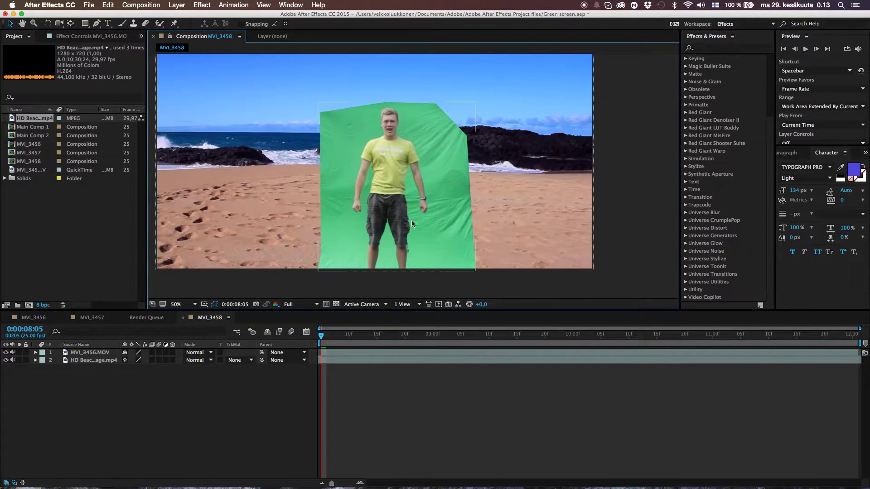
{"action": "left_click", "coordinate": [214, 380]}
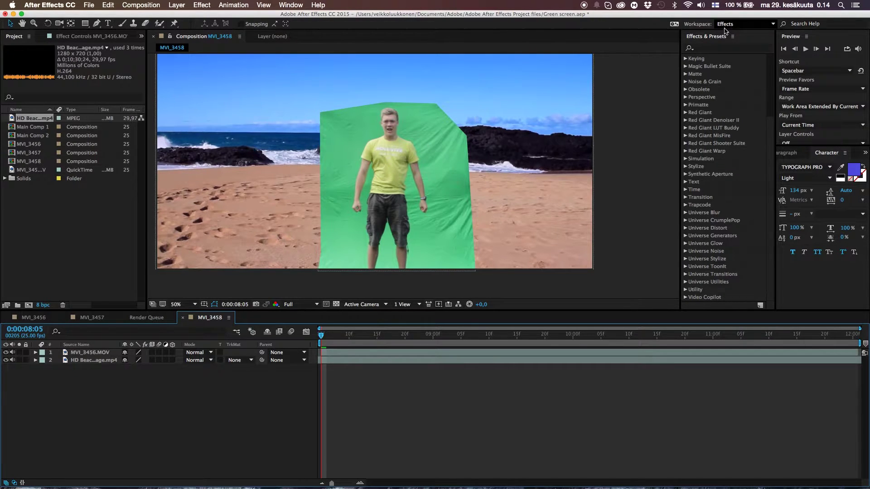
Find the Keylight (1.2) effect and apply it to the MVI_3456.MOV layer.
{"action": "left_click", "coordinate": [713, 48]}
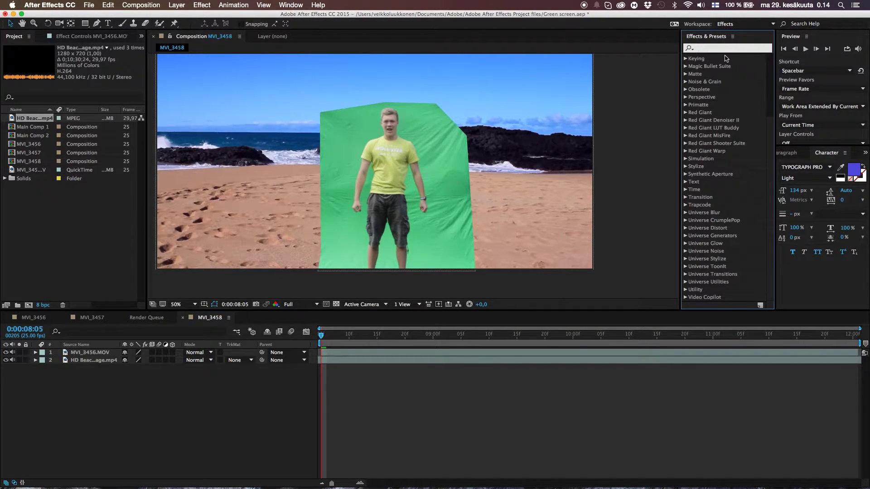
{"action": "type", "text": "keylight"}
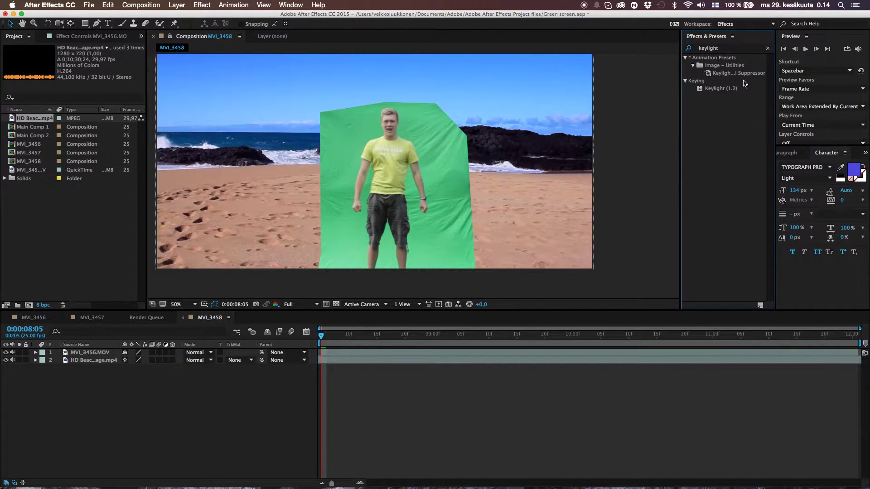
{"action": "left_click_drag", "start_coordinate": [724, 88], "coordinate": [125, 353]}
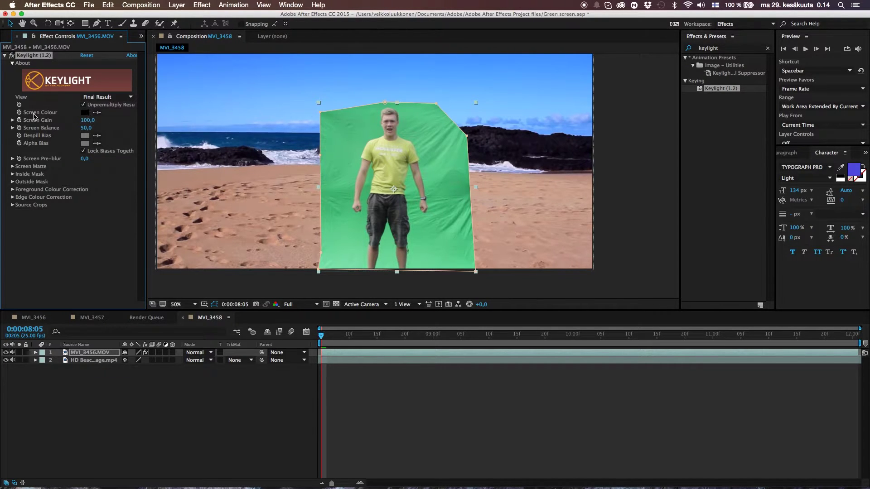
Sample the green cloth beside the subject as Keylight's Screen Colour and hide the mask outline in the composition view.
{"action": "left_click", "coordinate": [97, 113]}
{"action": "left_click", "coordinate": [361, 138]}
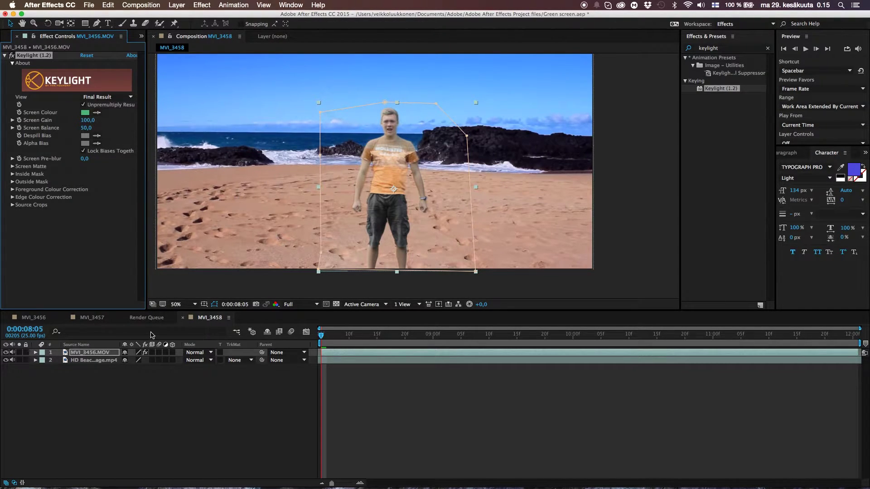
{"action": "left_click", "coordinate": [214, 305]}
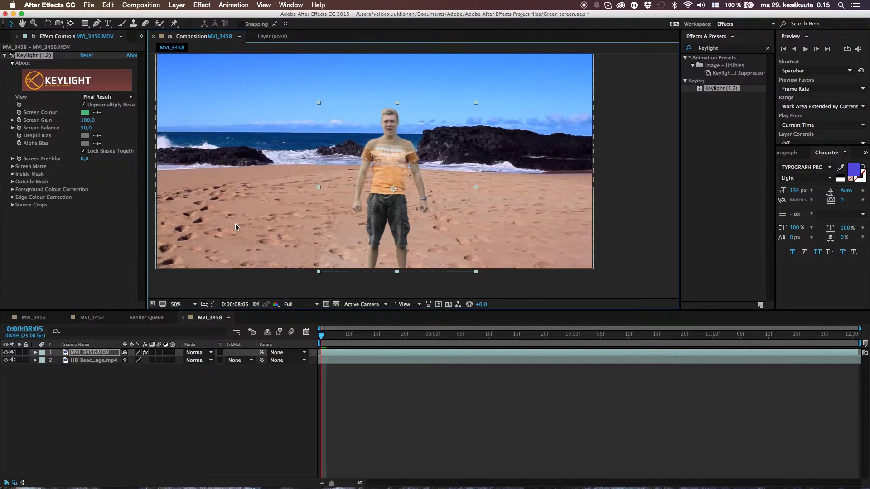
{"action": "left_click", "coordinate": [32, 233]}
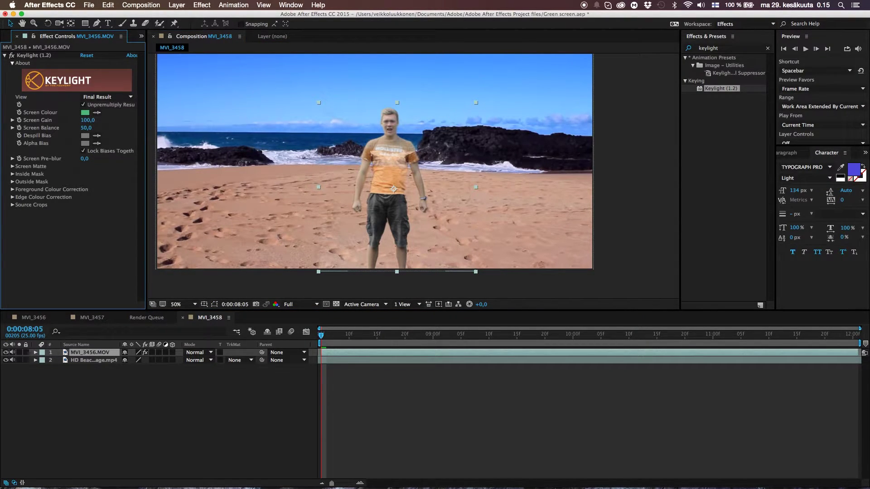
Set Keylight's Screen Gain to 125, Screen Balance to 0 and Screen Pre-blur to 1,6.
{"action": "left_click", "coordinate": [84, 120]}
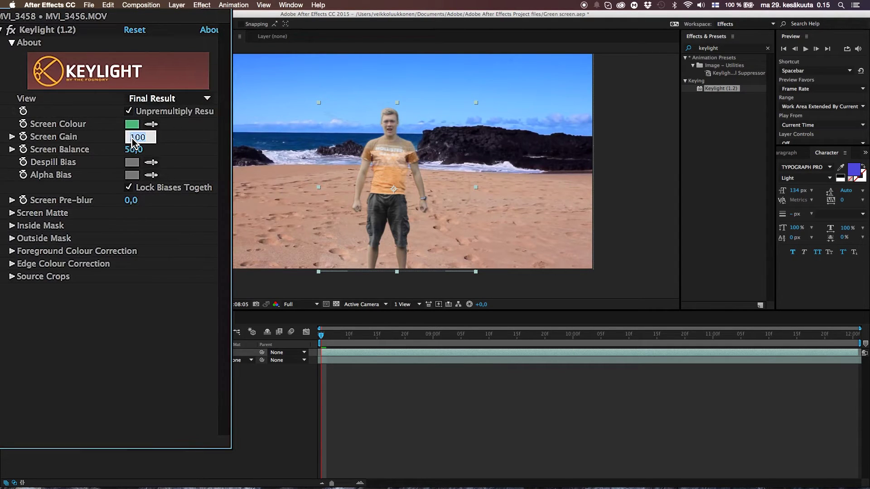
{"action": "type", "text": "125"}
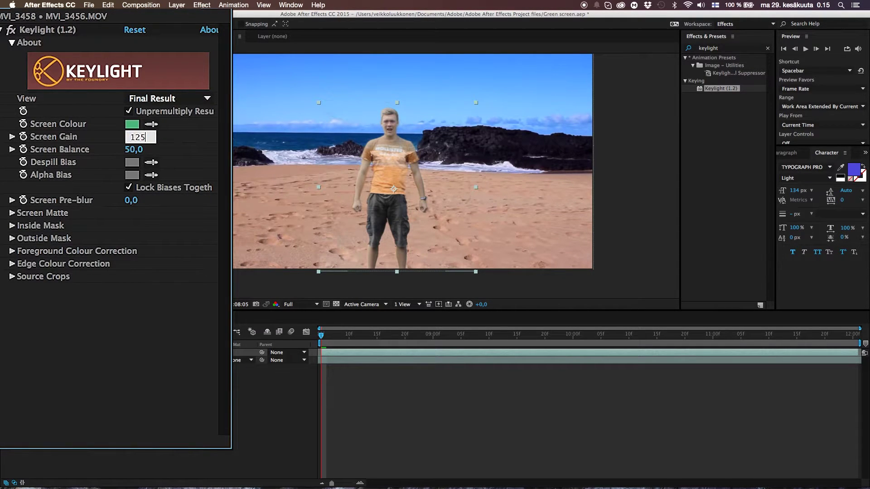
{"action": "key", "text": "Return"}
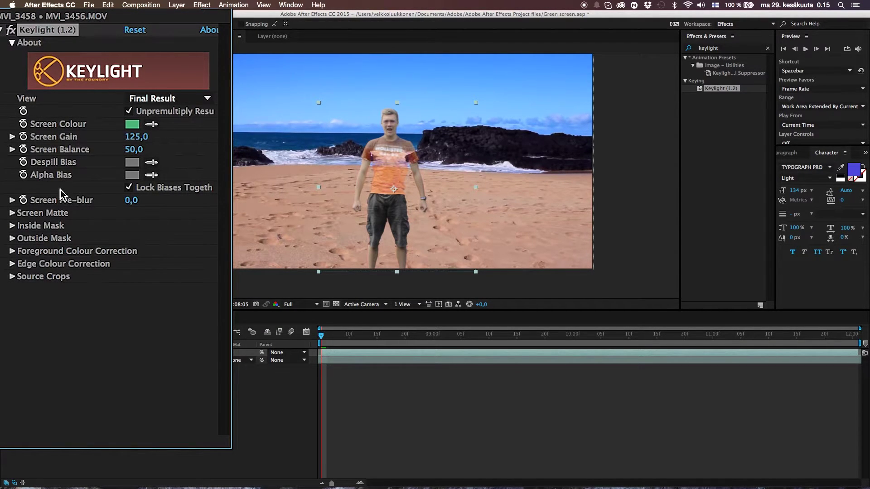
{"action": "left_click", "coordinate": [134, 151]}
{"action": "type", "text": "0"}
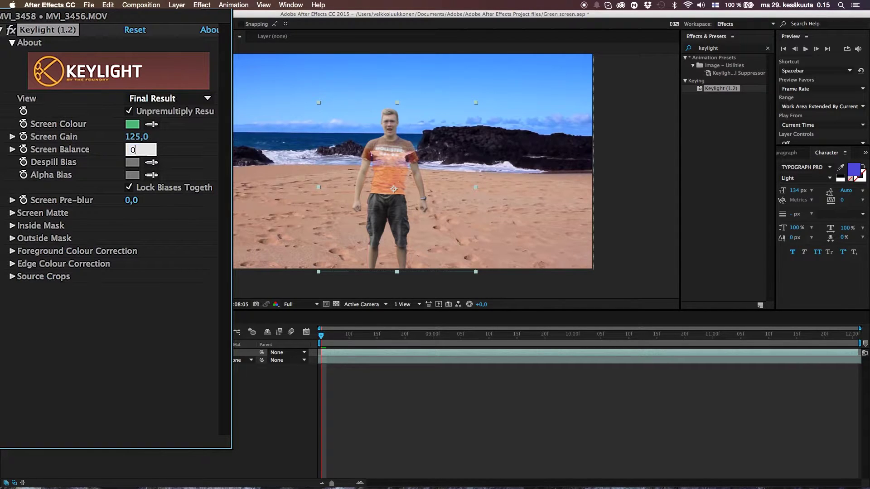
{"action": "key", "text": "Return"}
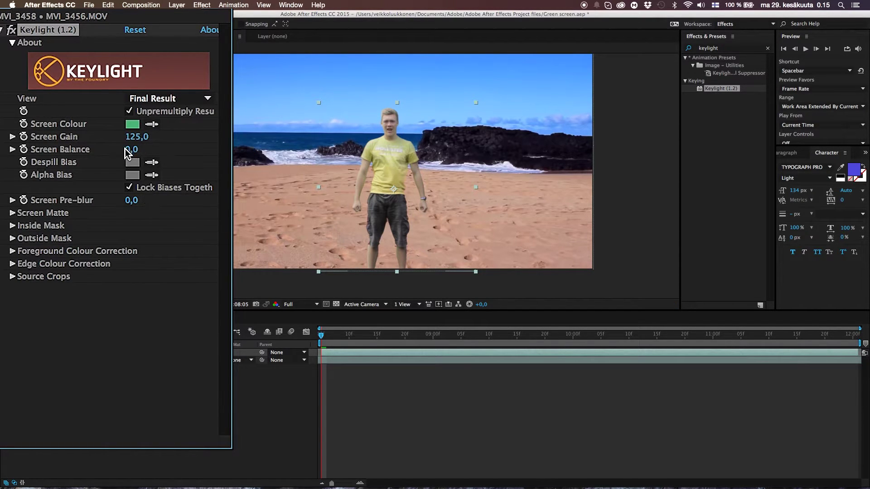
{"action": "left_click", "coordinate": [133, 201]}
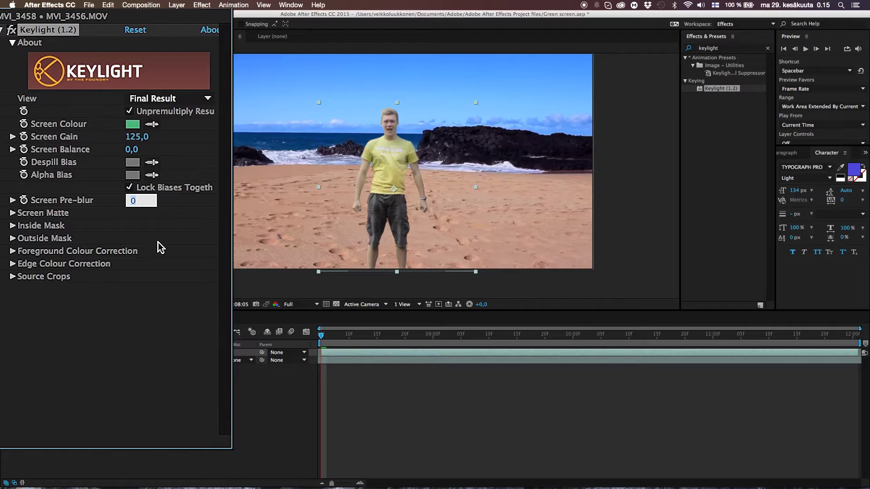
{"action": "type", "text": "1,6"}
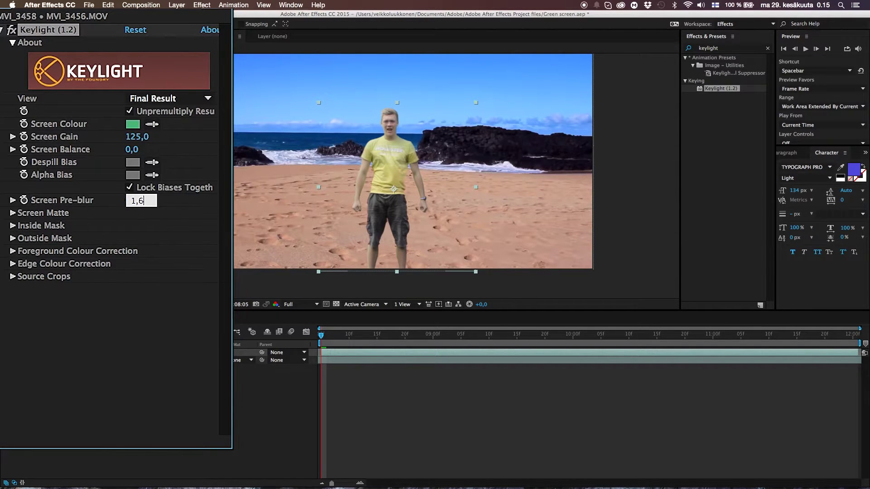
{"action": "key", "text": "Return"}
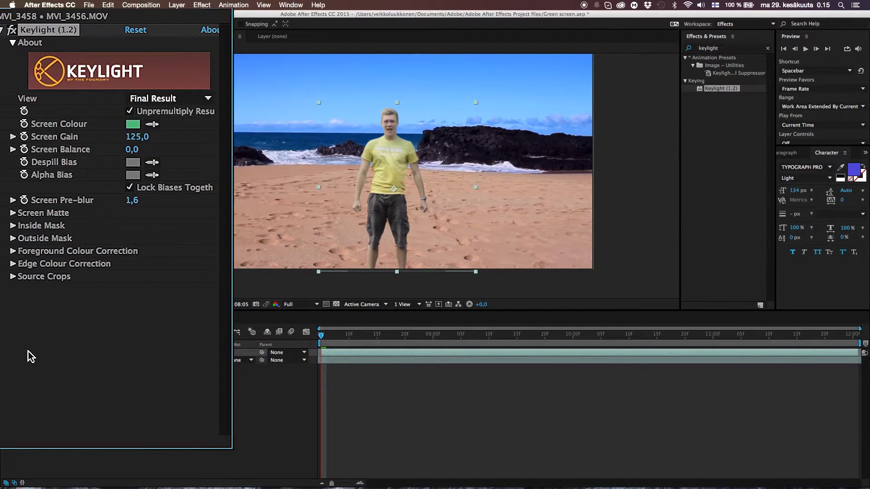
In Keylight's Screen Matte settings, set Clip White to 85 and Screen Shrink/Grow to -1.
{"action": "left_click", "coordinate": [13, 213]}
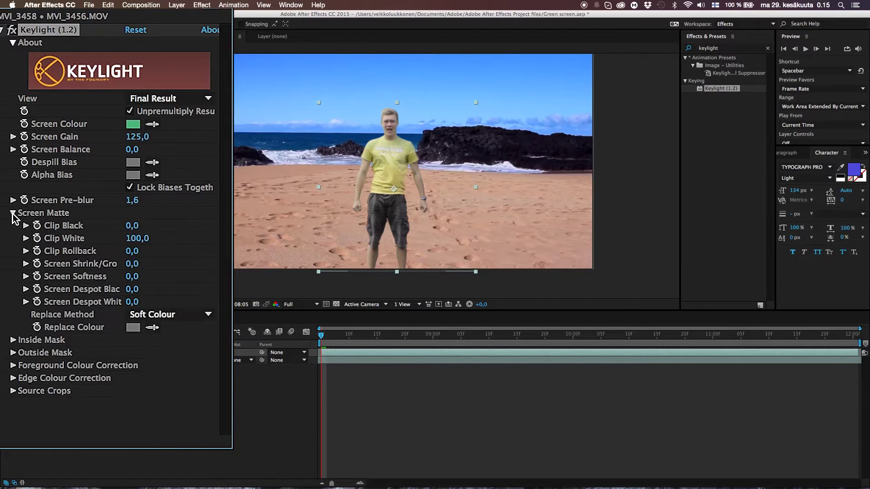
{"action": "left_click", "coordinate": [132, 228]}
{"action": "left_click", "coordinate": [137, 245]}
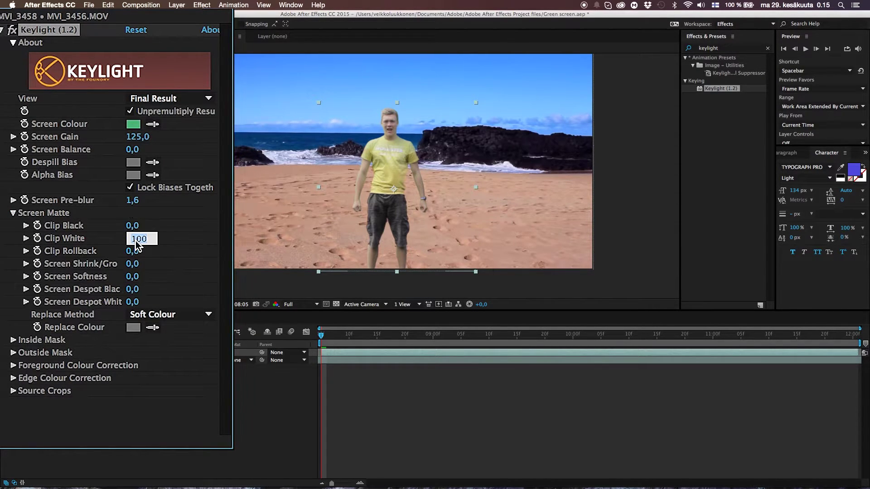
{"action": "type", "text": "85"}
{"action": "key", "text": "Return"}
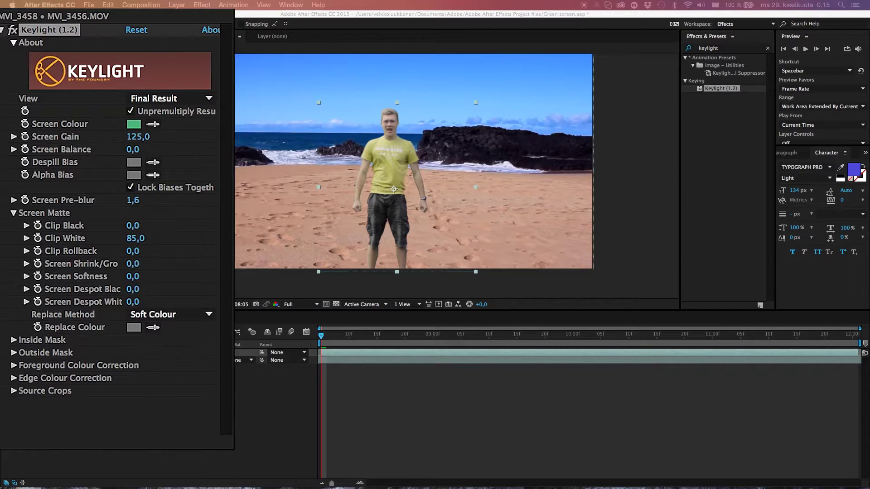
{"action": "left_click", "coordinate": [134, 265]}
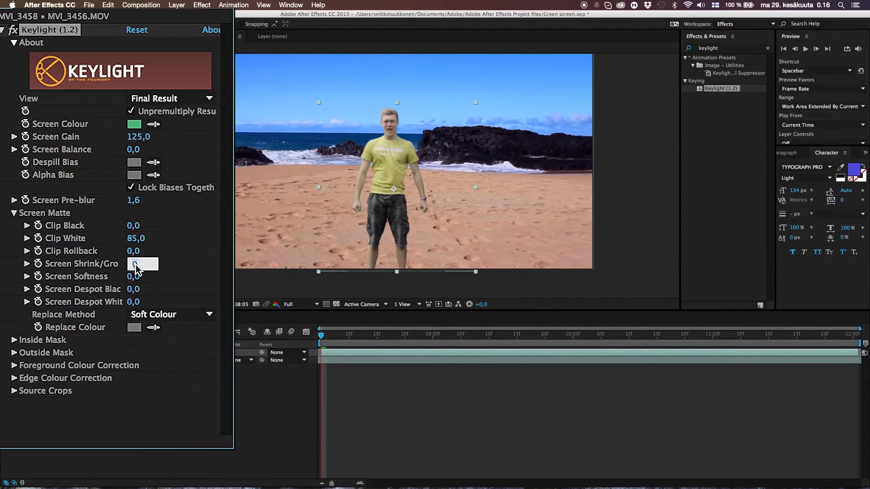
{"action": "type", "text": "-1"}
{"action": "key", "text": "Return"}
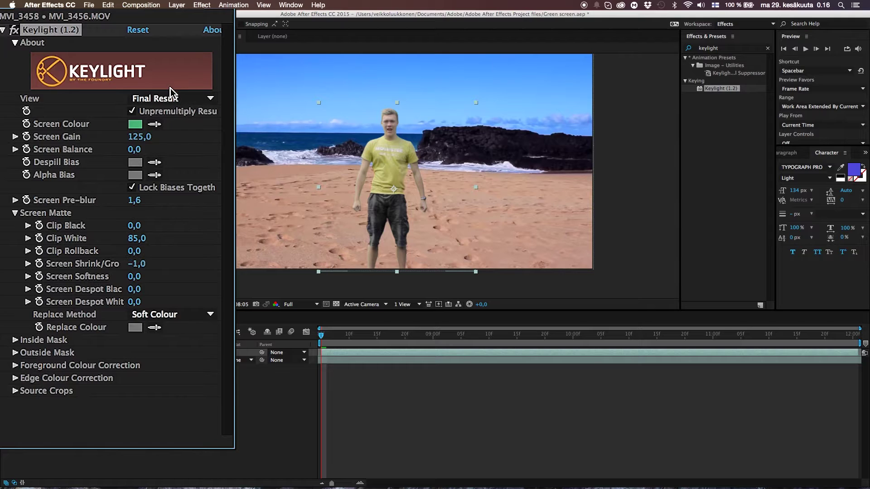
Inspect the key in Combined Matte view while trying Screen Gain at 95, and restore Screen Gain 125 and the Final Result view.
{"action": "left_click", "coordinate": [163, 99]}
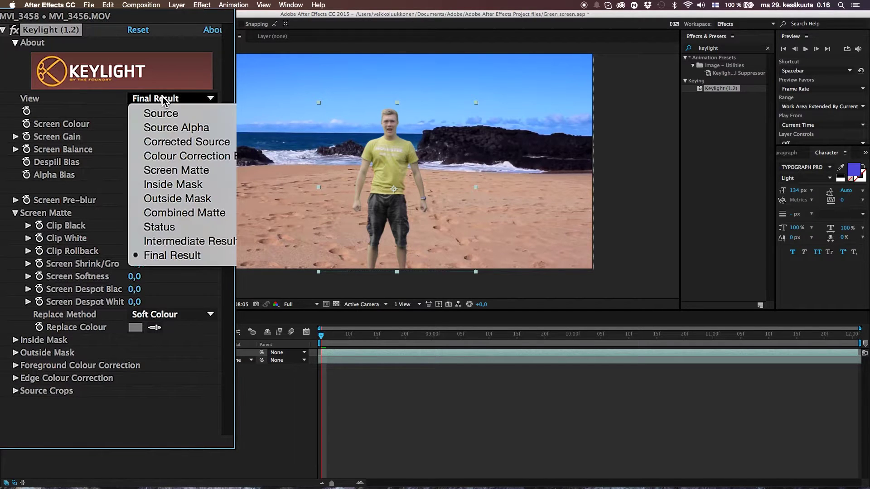
{"action": "left_click", "coordinate": [208, 214]}
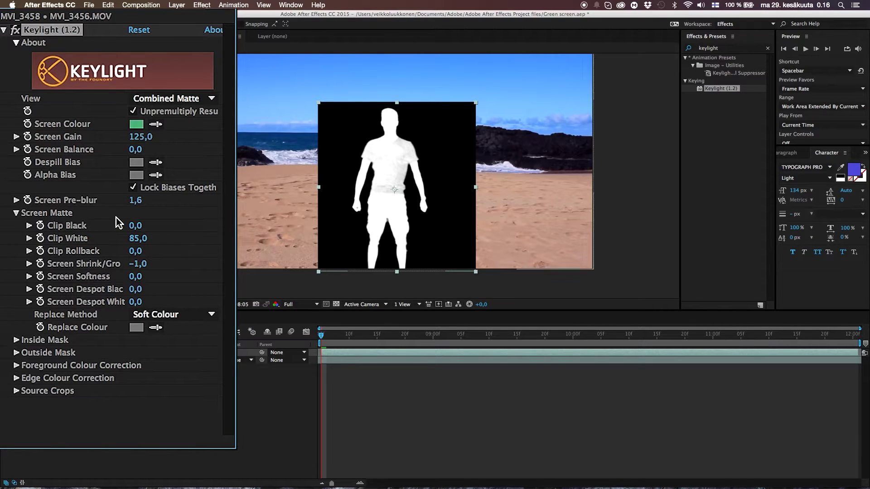
{"action": "mouse_move", "coordinate": [139, 139]}
{"action": "left_mouse_down"}
{"action": "mouse_move", "coordinate": [97, 138]}
{"action": "mouse_move", "coordinate": [129, 138]}
{"action": "mouse_move", "coordinate": [122, 139]}
{"action": "left_mouse_up"}
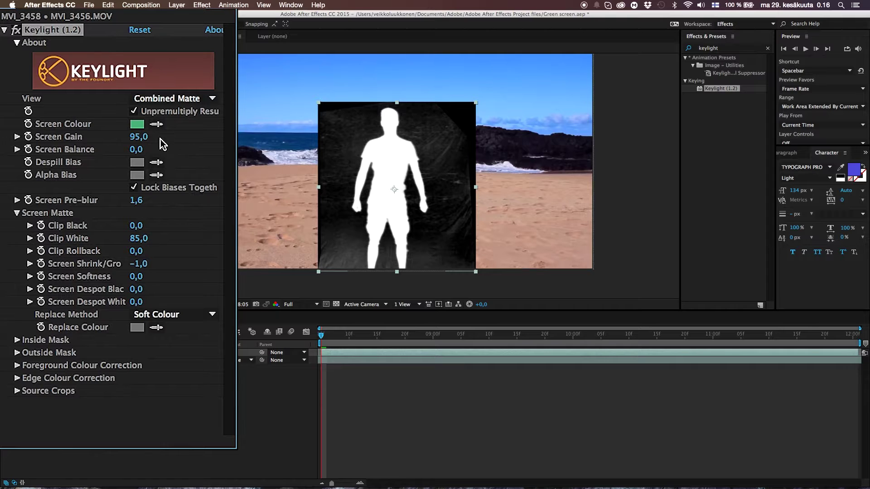
{"action": "left_click", "coordinate": [135, 138]}
{"action": "type", "text": "125"}
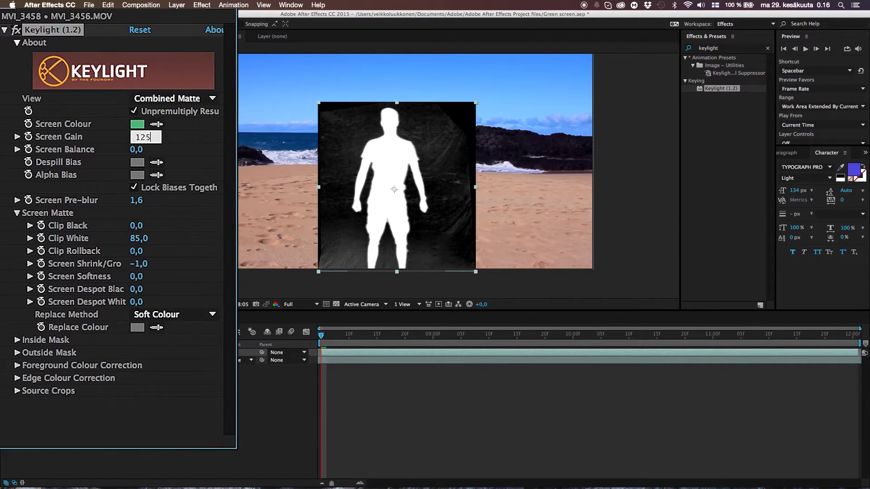
{"action": "key", "text": "Return"}
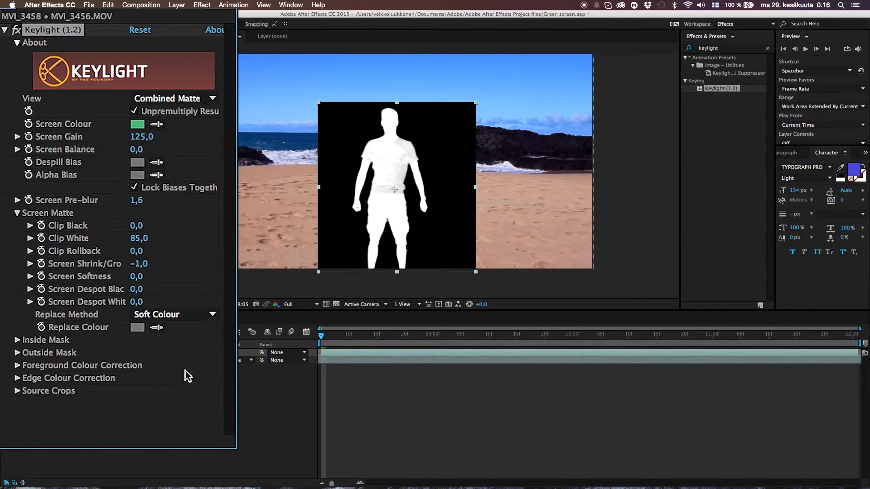
{"action": "left_click", "coordinate": [212, 99]}
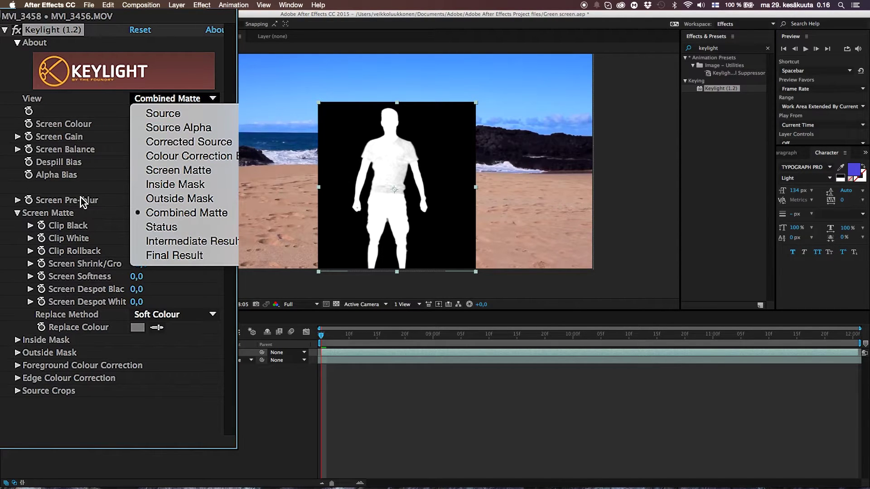
{"action": "left_click", "coordinate": [194, 256]}
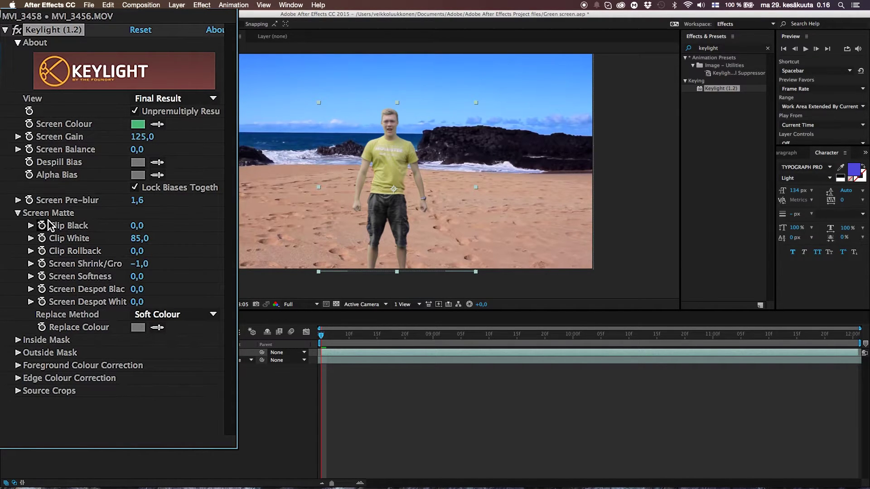
Enable Edge Colour Correction in the Keylight effect on the MVI_3456.MOV layer.
{"action": "left_click", "coordinate": [18, 212]}
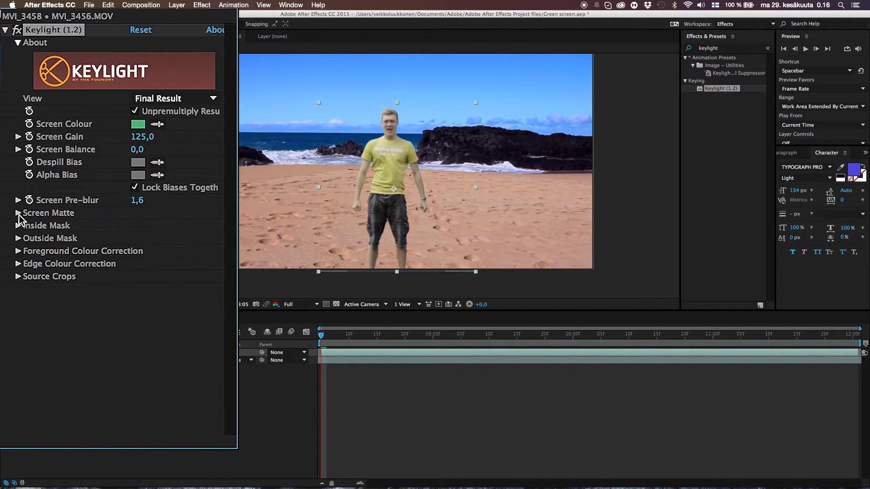
{"action": "left_click", "coordinate": [17, 264]}
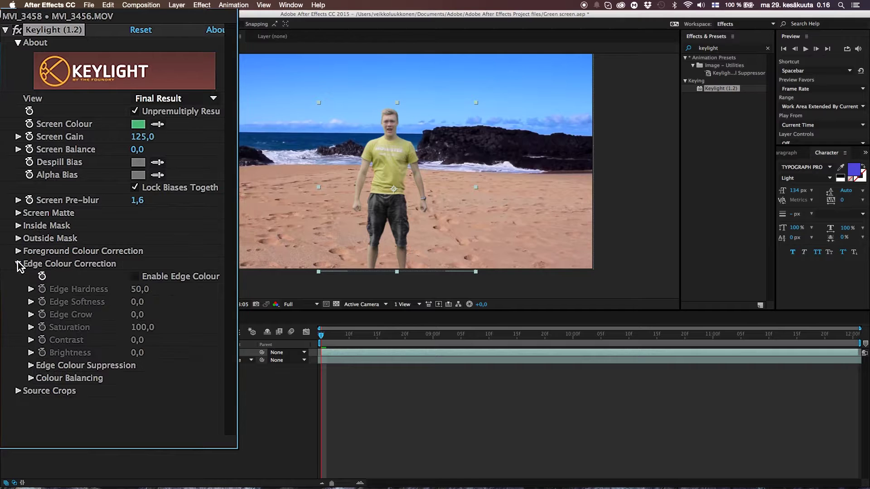
{"action": "left_click", "coordinate": [135, 277]}
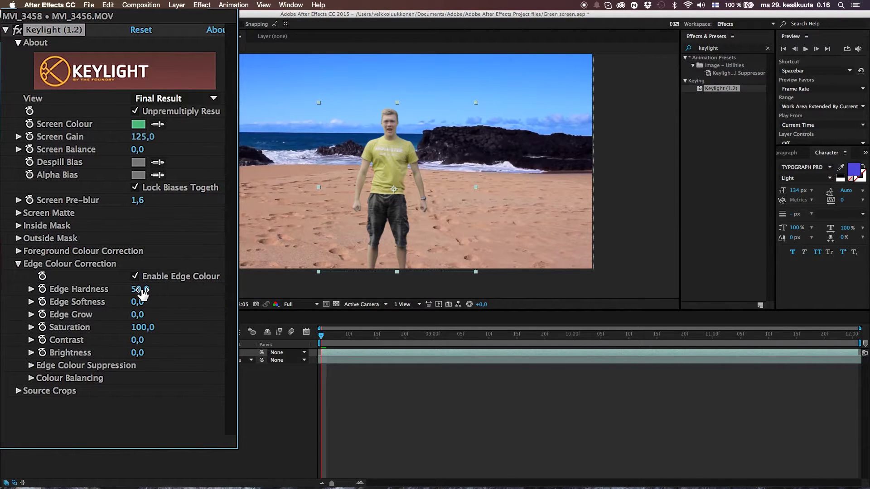
In Keylight's Edge Colour Correction, set Edge Hardness to 100, Edge Softness to 31 and Edge Grow to -45.
{"action": "left_click", "coordinate": [142, 291]}
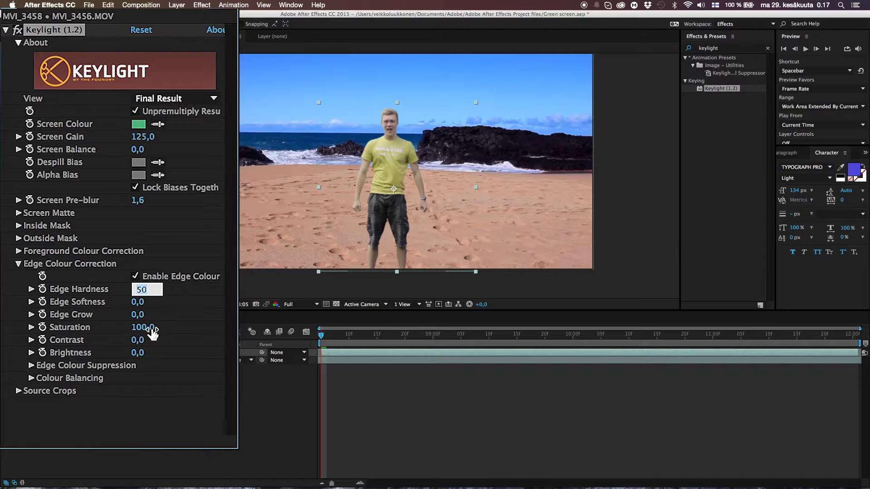
{"action": "type", "text": "100"}
{"action": "key", "text": "Return"}
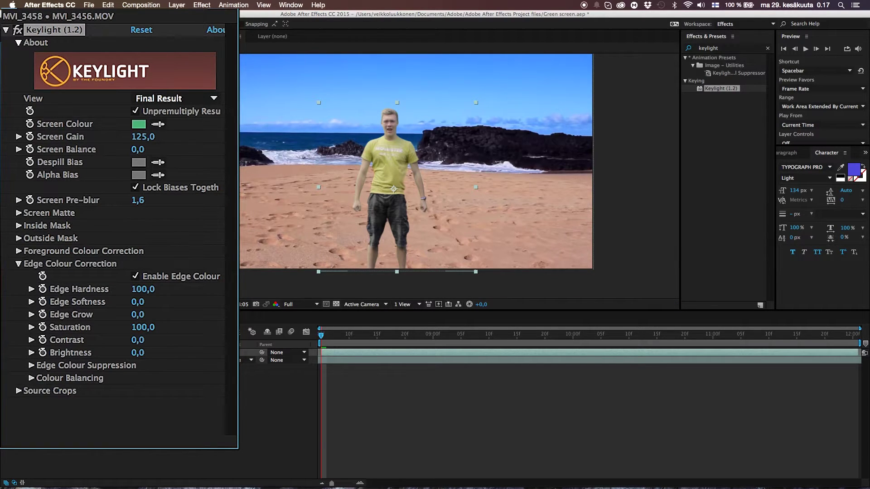
{"action": "left_click", "coordinate": [142, 307]}
{"action": "type", "text": "31"}
{"action": "key", "text": "Return"}
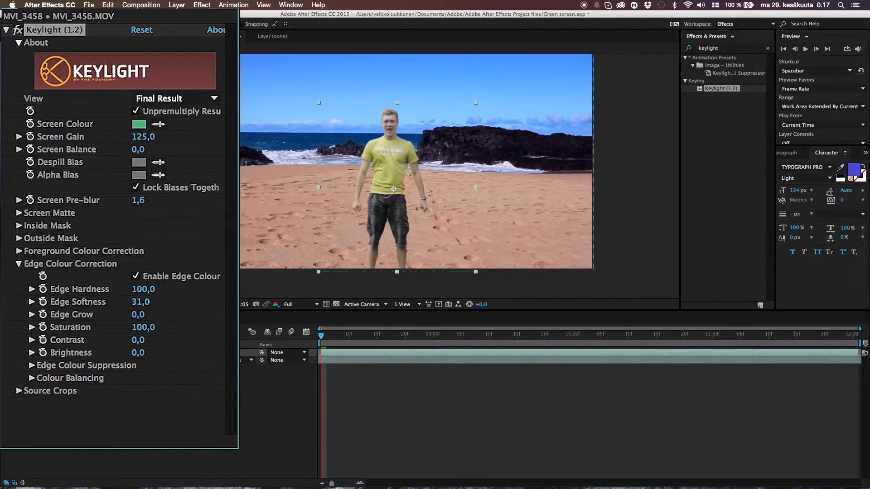
{"action": "left_click", "coordinate": [138, 316]}
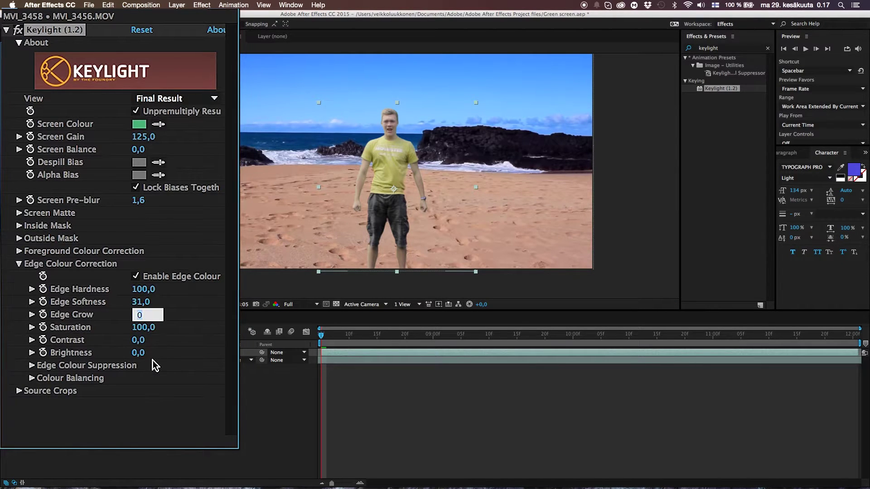
{"action": "type", "text": "-45"}
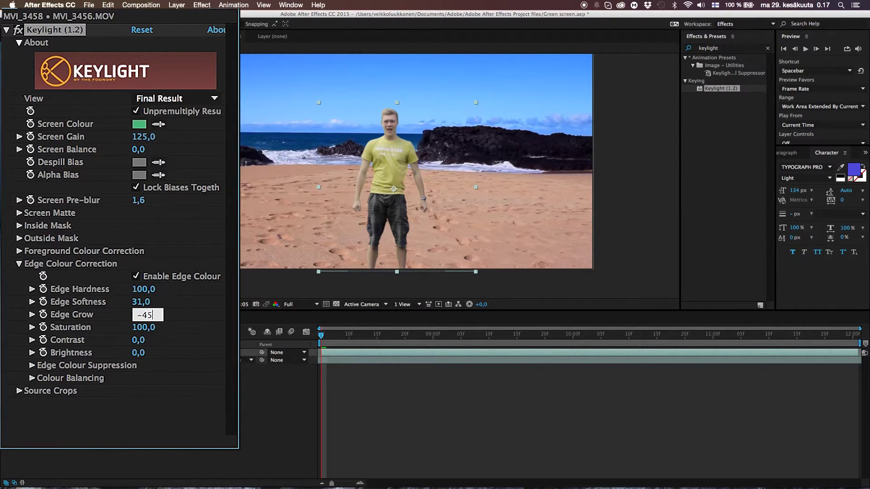
{"action": "key", "text": "Return"}
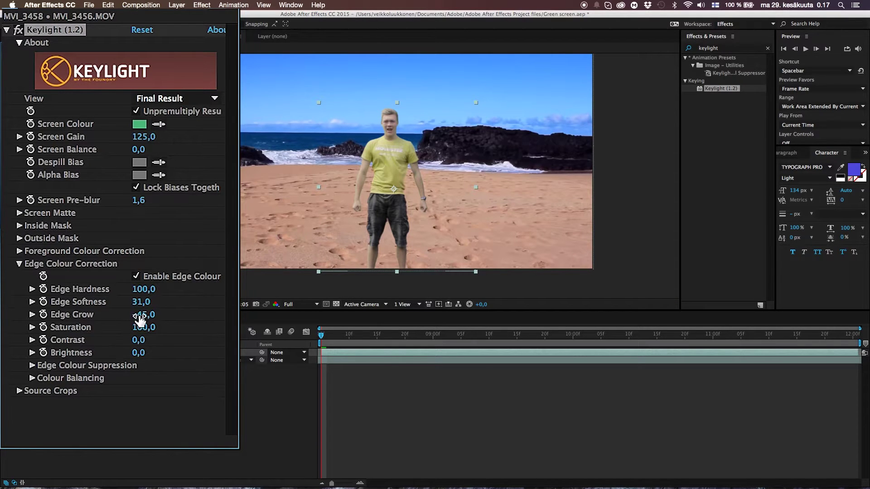
Set the edge Saturation to 90, Contrast to 18 and Brightness to 6 in Edge Colour Correction.
{"action": "left_click", "coordinate": [140, 332]}
{"action": "type", "text": "90"}
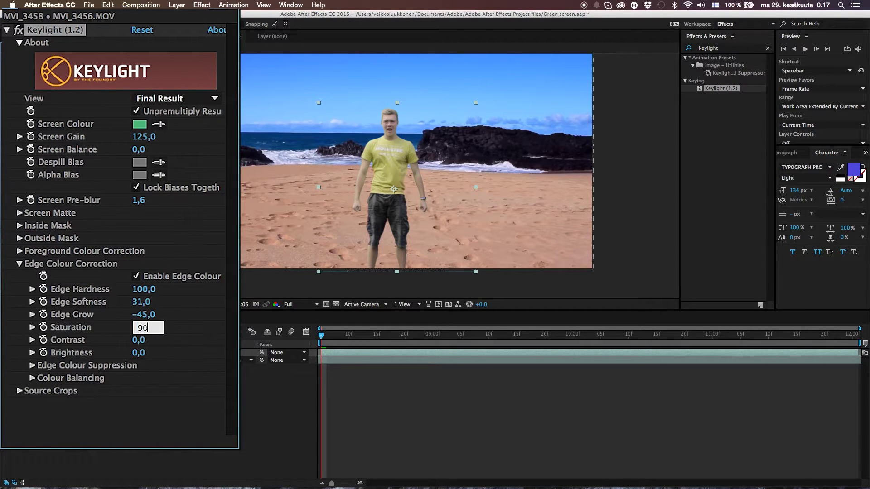
{"action": "key", "text": "Return"}
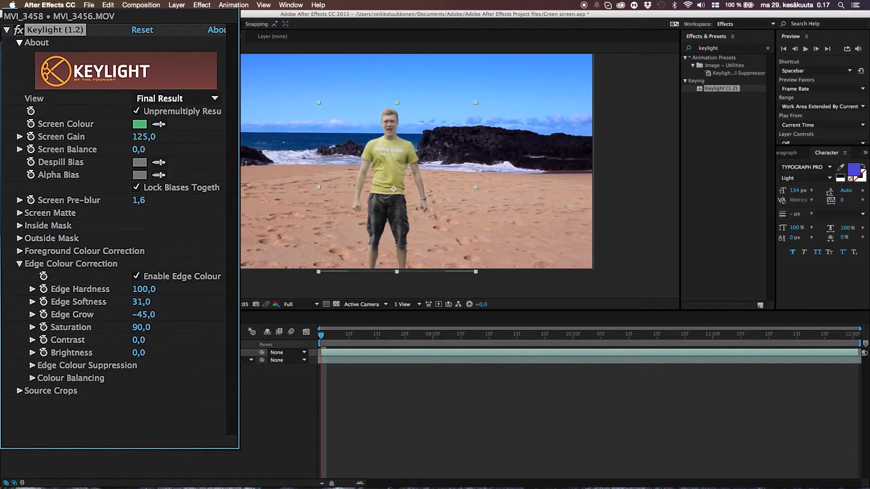
{"action": "left_click", "coordinate": [139, 341]}
{"action": "type", "text": "18"}
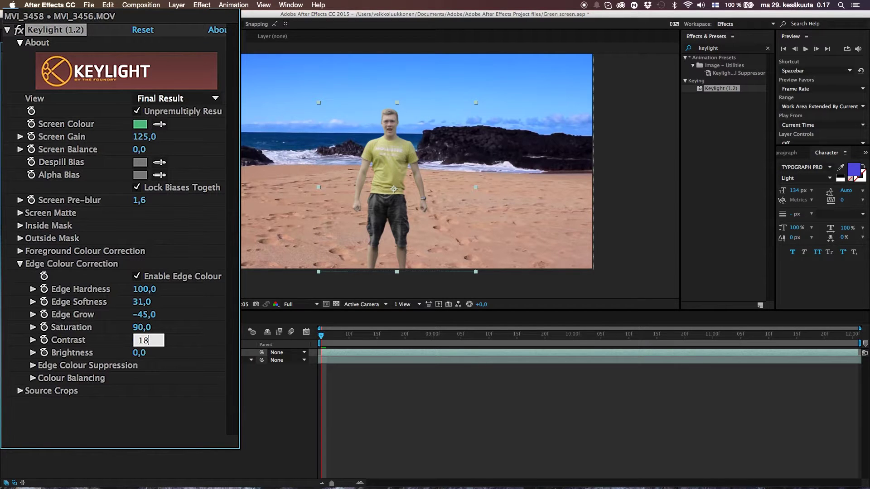
{"action": "key", "text": "Tab"}
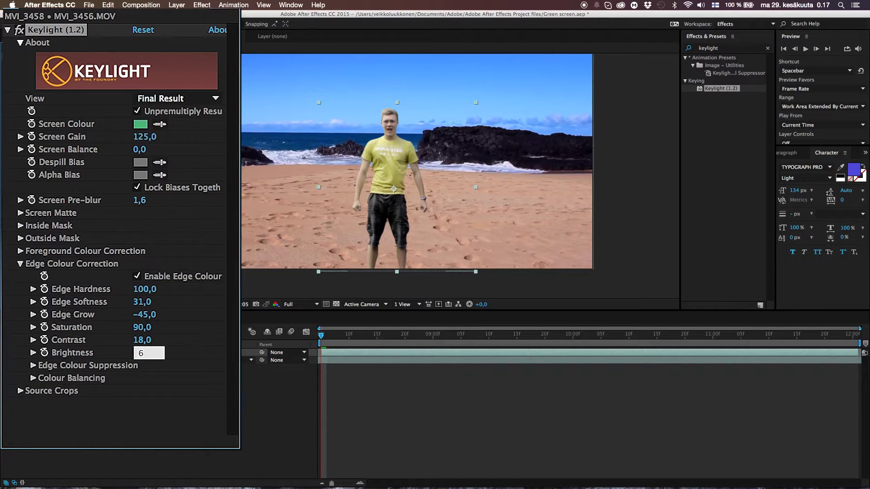
{"action": "type", "text": "6"}
{"action": "key", "text": "Return"}
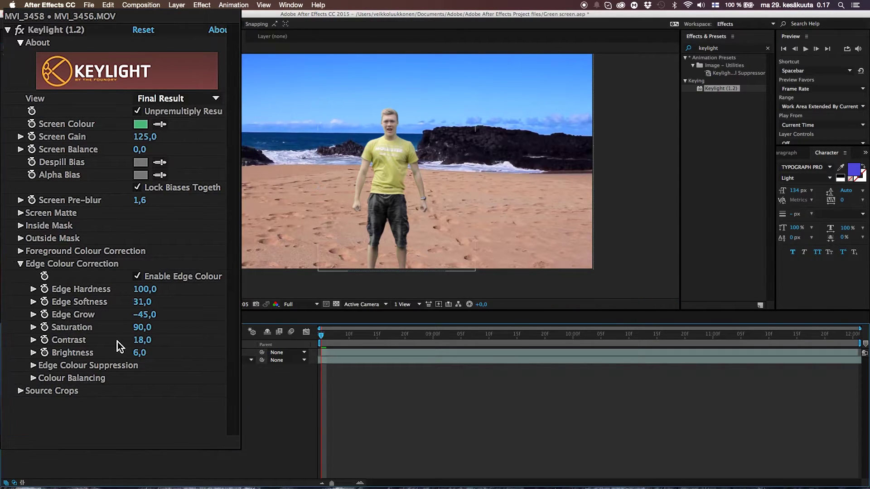
Compare the subject's edges with Edge Colour Correction off and on, and scrub the composite to 0:00:09:03.
{"action": "left_click", "coordinate": [137, 277]}
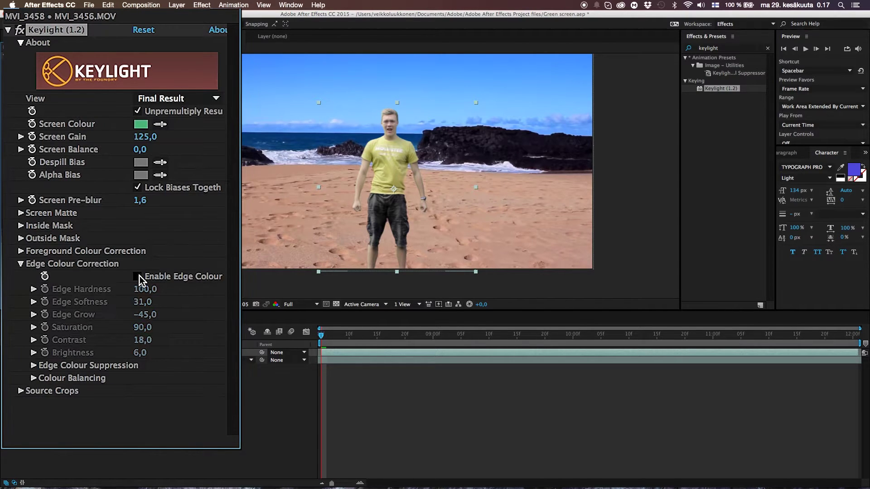
{"action": "left_click", "coordinate": [138, 277]}
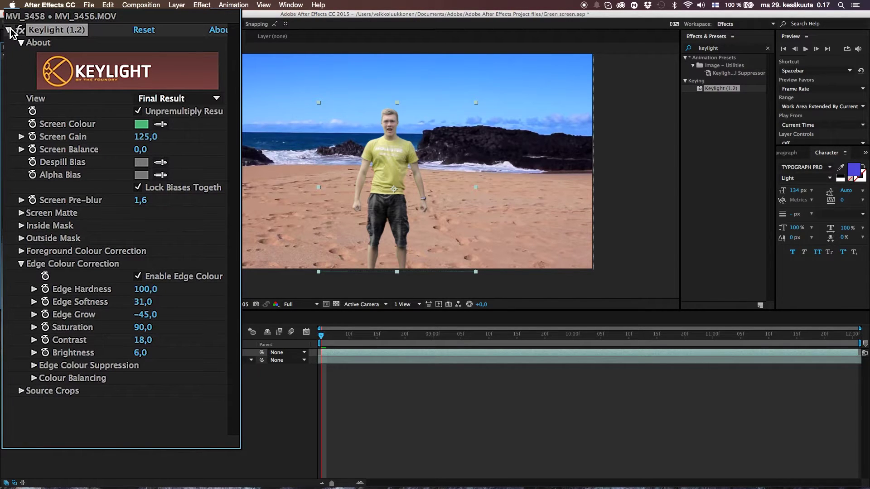
{"action": "left_click", "coordinate": [5, 55]}
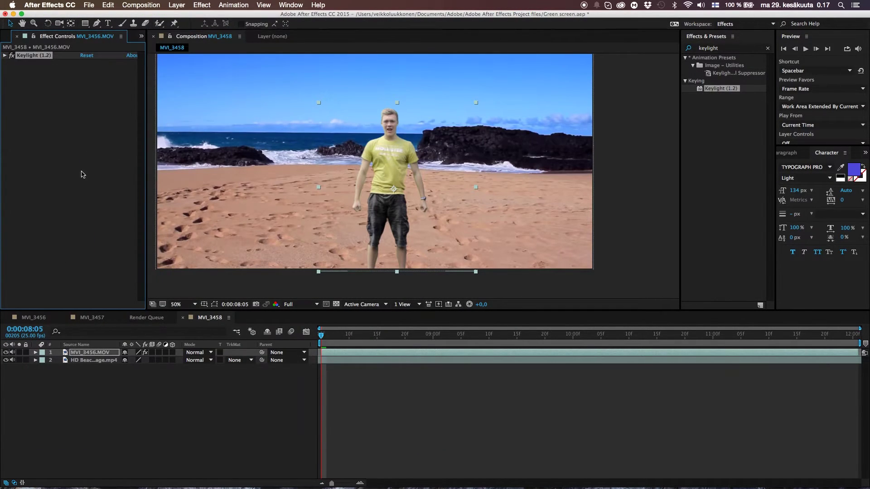
{"action": "left_click", "coordinate": [222, 434]}
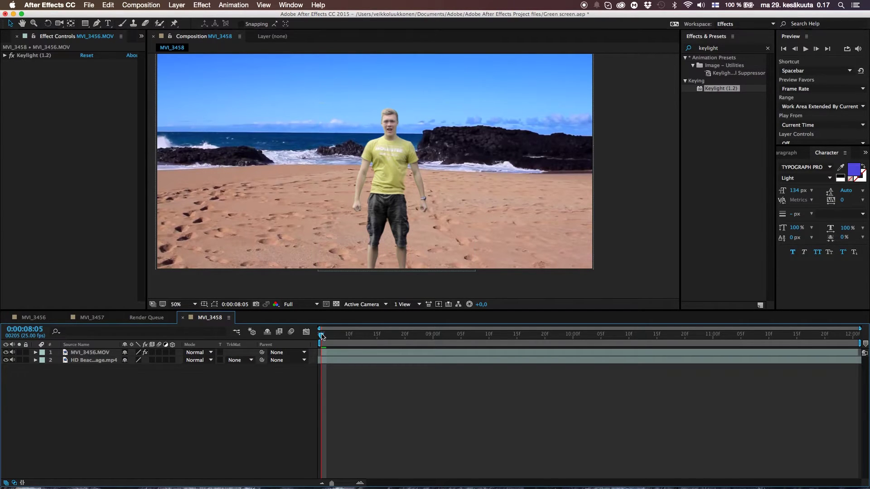
{"action": "left_click_drag", "start_coordinate": [321, 336], "coordinate": [455, 371]}
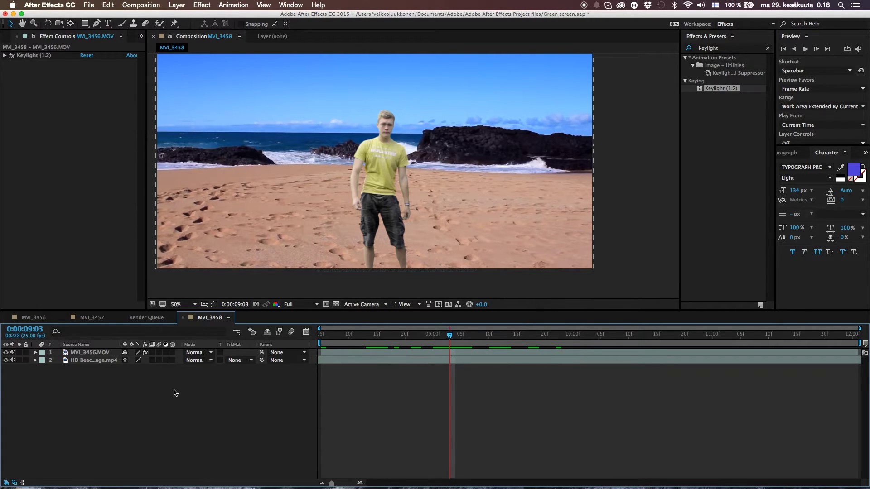
Rename the MVI_3456.MOV layer in the MVI_3458 composition as Main.
{"action": "left_click", "coordinate": [97, 353]}
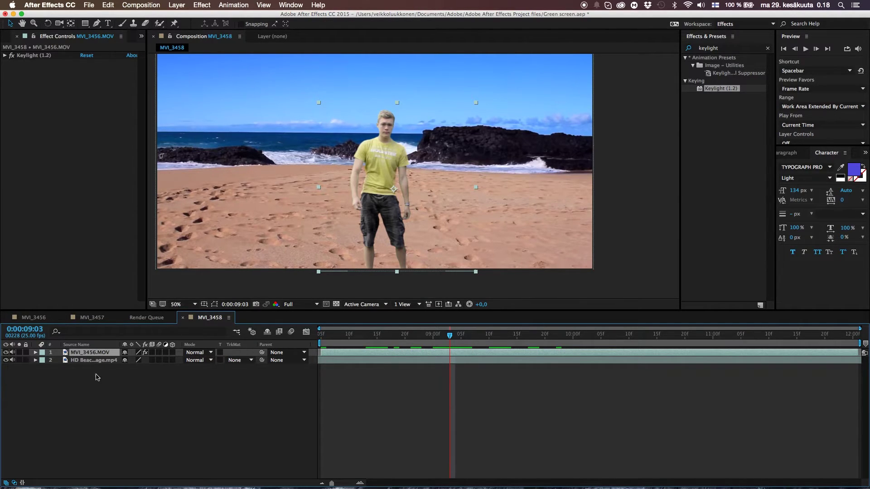
{"action": "key", "text": "Return"}
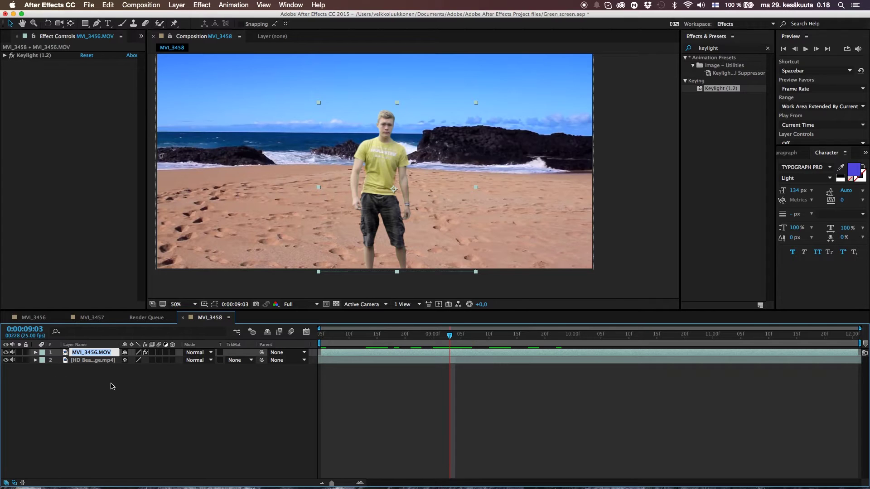
{"action": "type", "text": "Mai"}
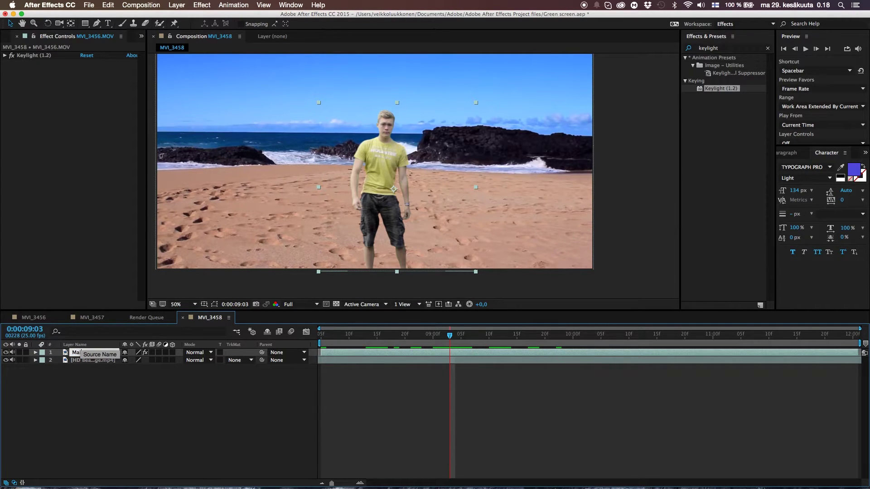
{"action": "type", "text": "n"}
{"action": "key", "text": "Return"}
{"action": "left_click", "coordinate": [90, 394]}
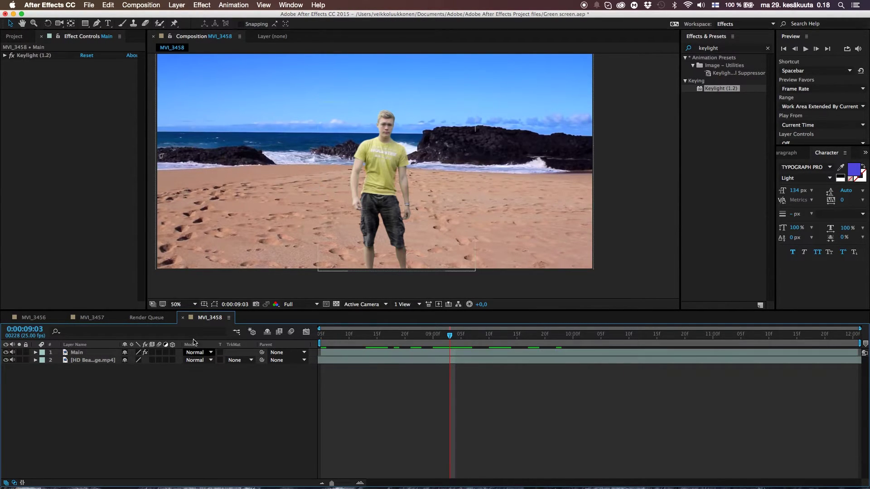
Duplicate the Main layer, keyed footage and Keylight effect included.
{"action": "left_click", "coordinate": [95, 356]}
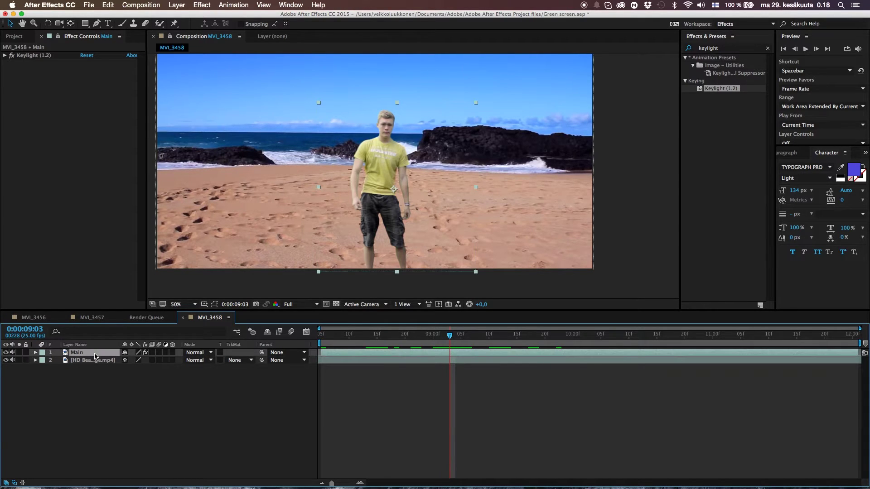
{"action": "key", "text": "super+d"}
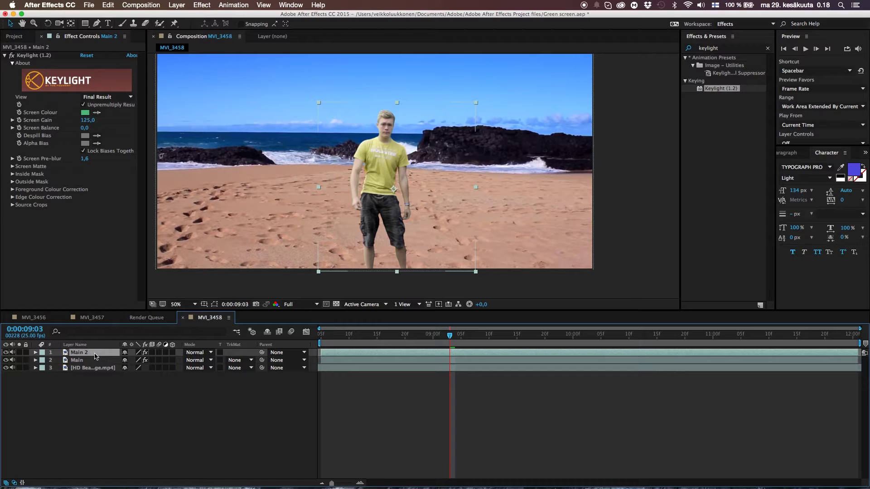
{"action": "left_click", "coordinate": [109, 6]}
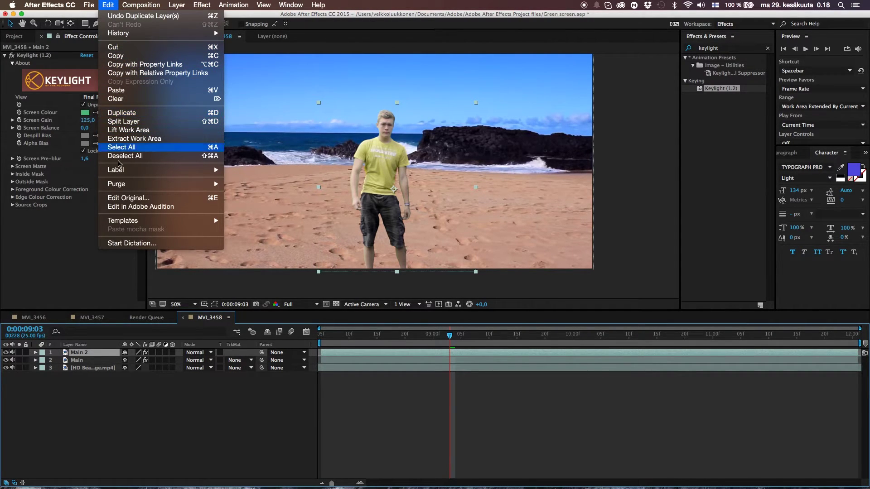
{"action": "left_click", "coordinate": [78, 300]}
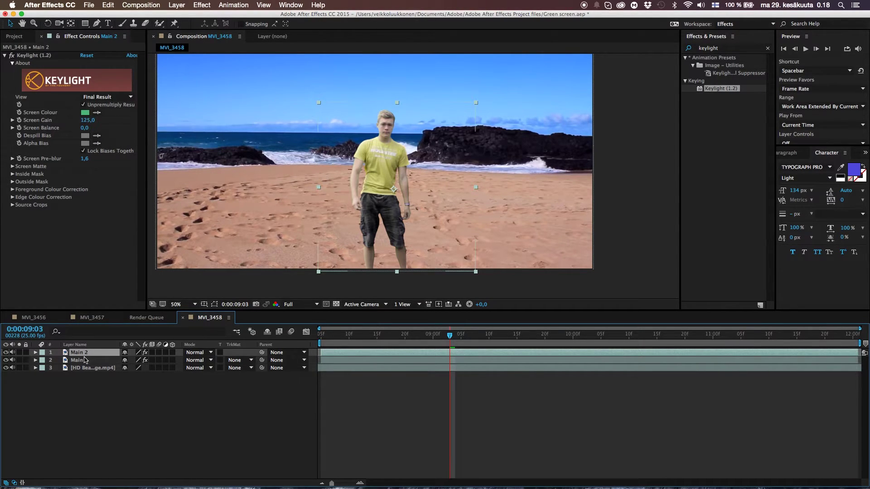
Rename the lower copy of the keyed layer, directly above the beach footage, as Shadow.
{"action": "left_click", "coordinate": [85, 360]}
{"action": "key", "text": "Return"}
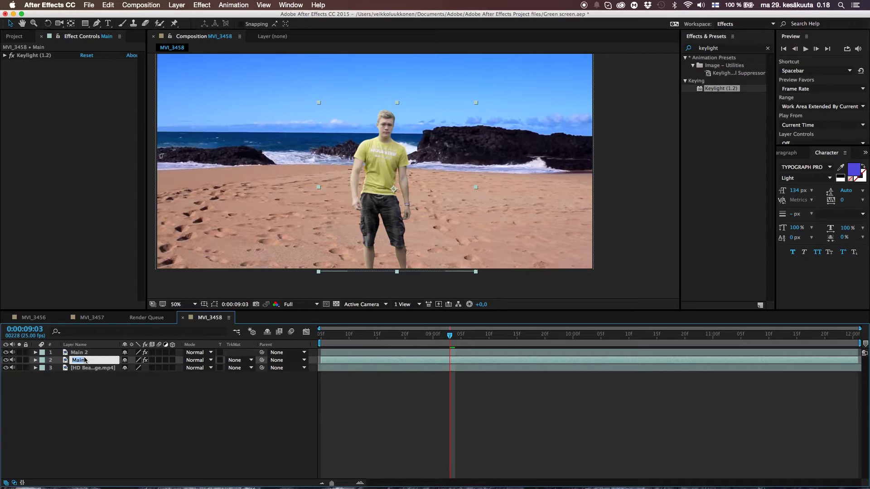
{"action": "type", "text": "Shadow"}
{"action": "key", "text": "Return"}
{"action": "left_click", "coordinate": [86, 413]}
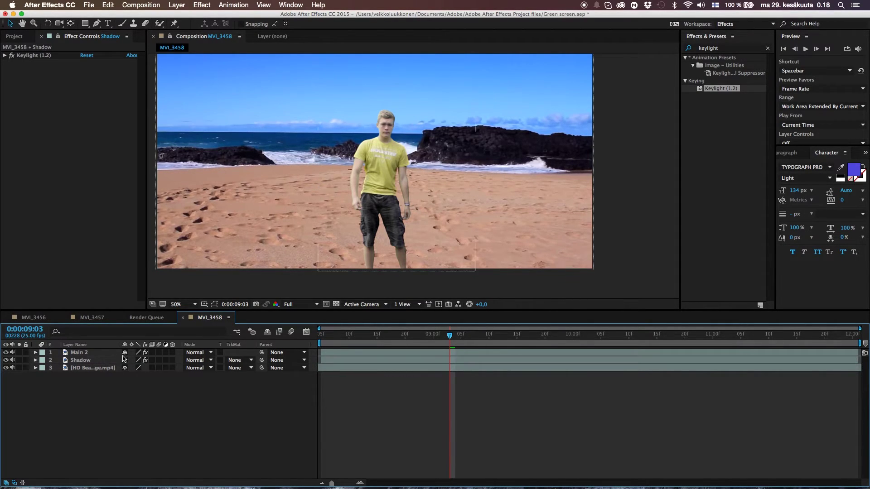
Turn the Shadow layer into a 3D layer and check its Anchor Point property.
{"action": "left_click", "coordinate": [89, 361]}
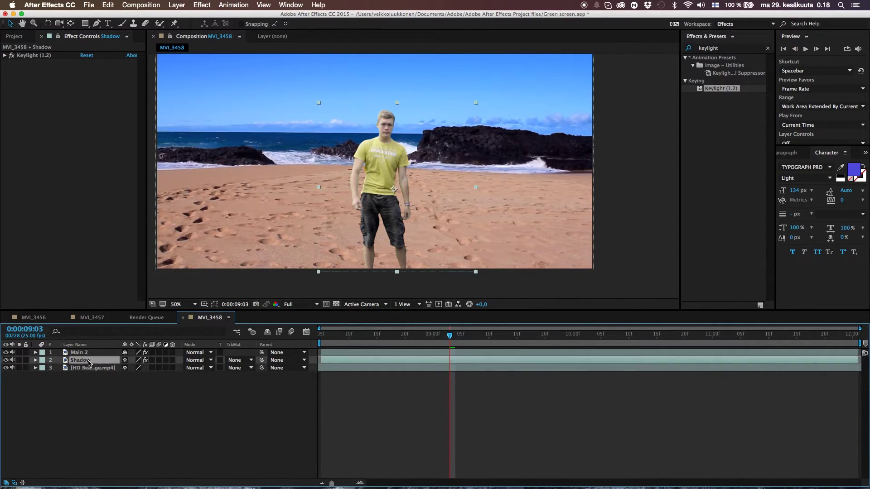
{"action": "left_click", "coordinate": [172, 360]}
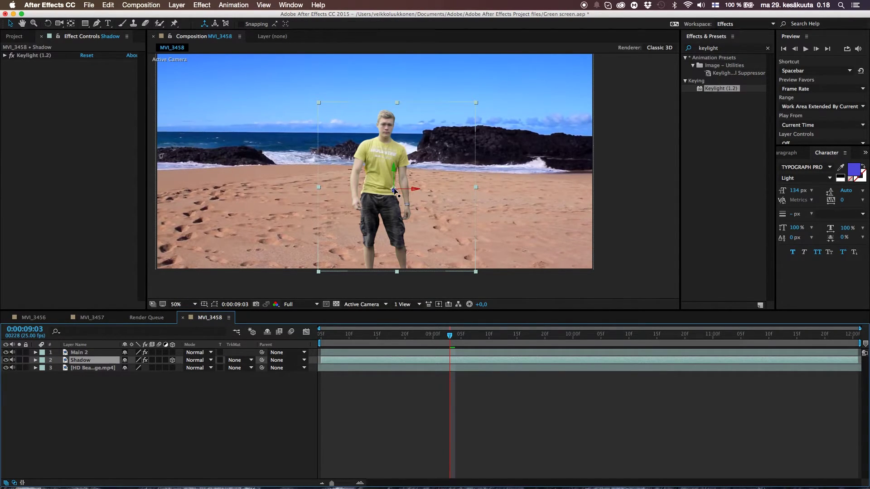
{"action": "key", "text": "a"}
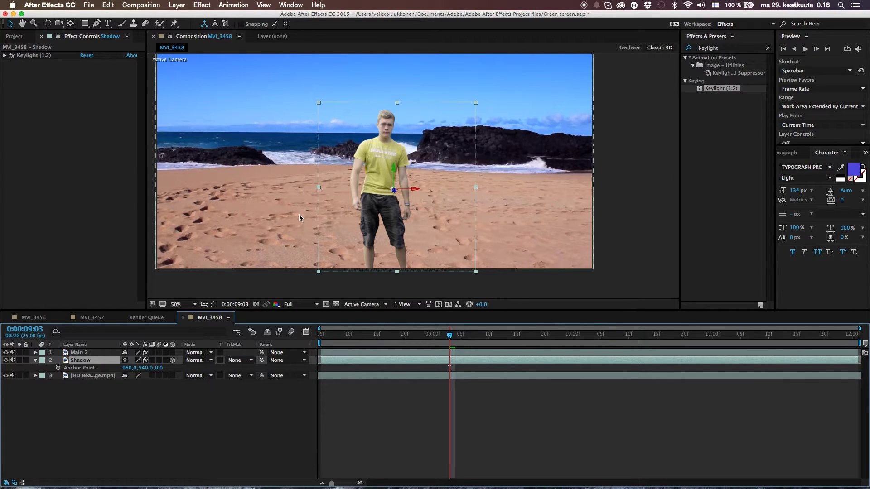
{"action": "left_click", "coordinate": [145, 368]}
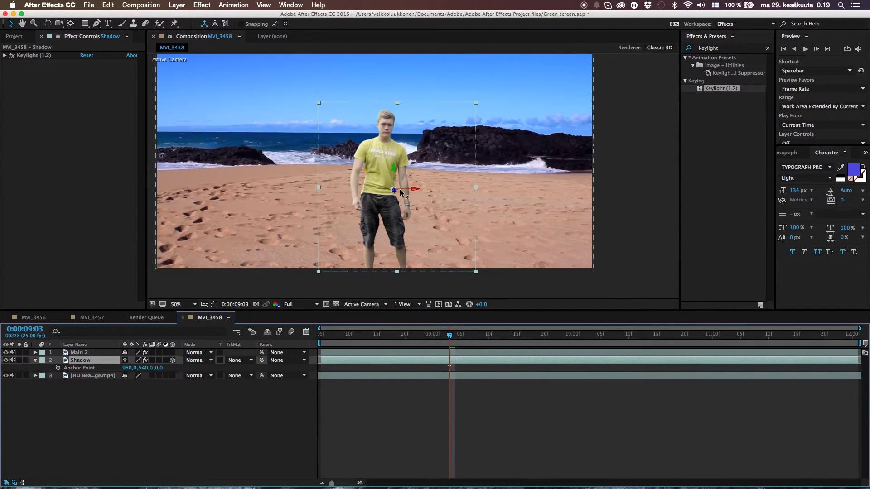
{"action": "key", "text": "a"}
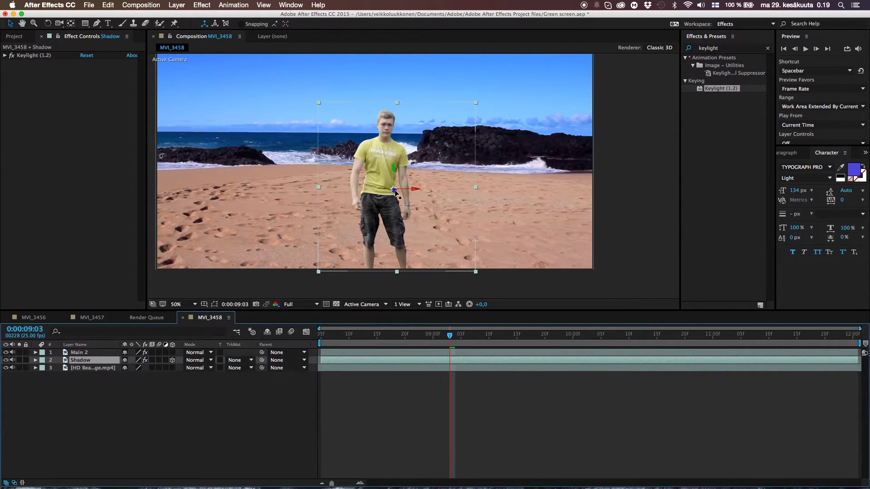
{"action": "key", "text": "a"}
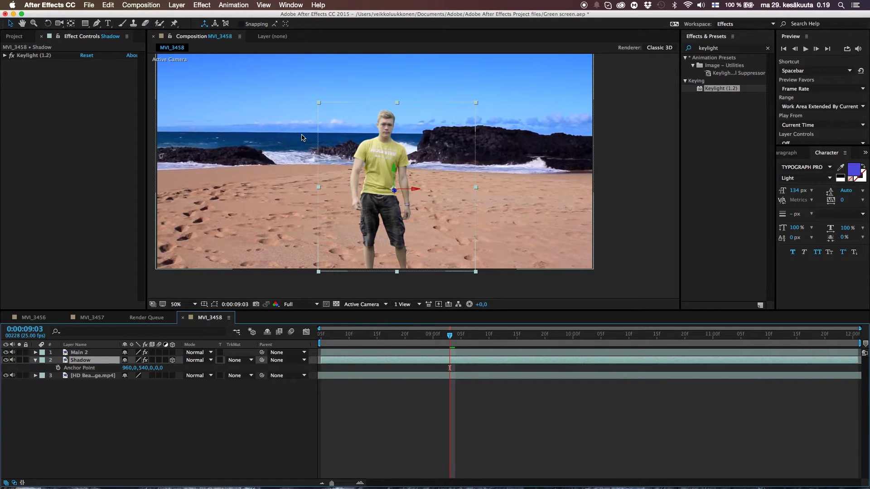
{"action": "key", "text": "a"}
Move the Shadow layer's anchor point down to the subject's feet at the layer's lower edge with the Pan Behind tool.
{"action": "key", "text": "y"}
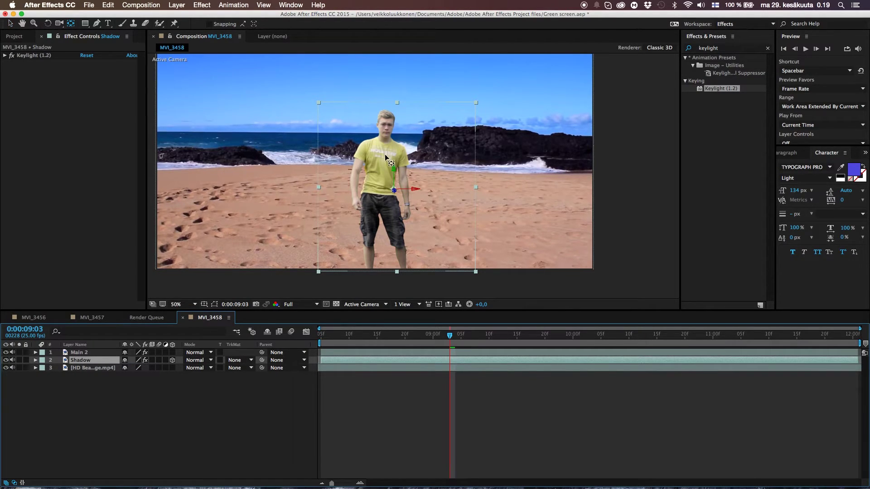
{"action": "left_click_drag", "start_coordinate": [394, 170], "coordinate": [402, 254]}
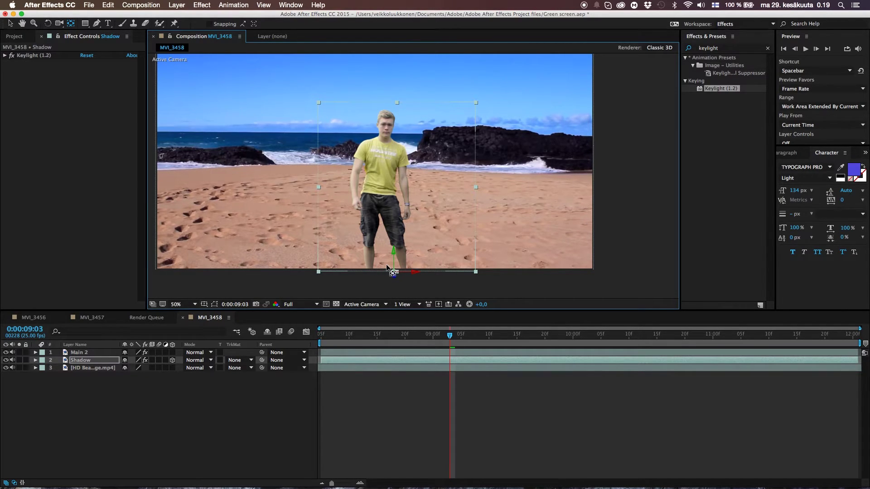
{"action": "left_click", "coordinate": [71, 24]}
{"action": "mouse_move", "coordinate": [394, 272]}
{"action": "left_mouse_down"}
{"action": "mouse_move", "coordinate": [393, 195]}
{"action": "mouse_move", "coordinate": [394, 279]}
{"action": "mouse_move", "coordinate": [394, 270]}
{"action": "left_mouse_up"}
{"action": "left_click", "coordinate": [144, 399]}
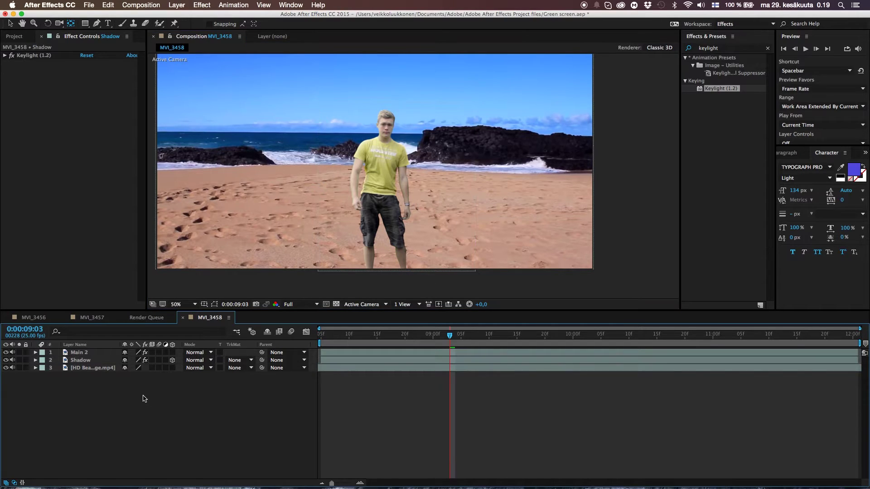
Show the Shadow layer's rotation properties and tilt the layer back to an X Rotation of -80°.
{"action": "left_click", "coordinate": [88, 362]}
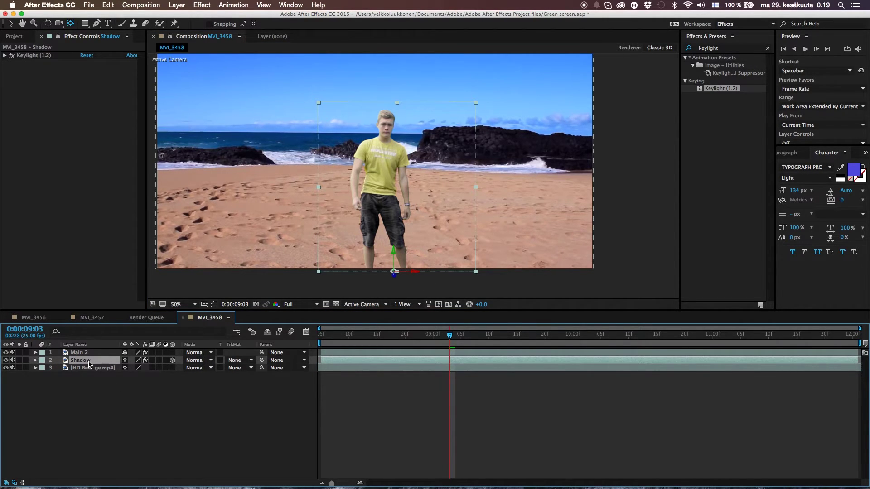
{"action": "key", "text": "r"}
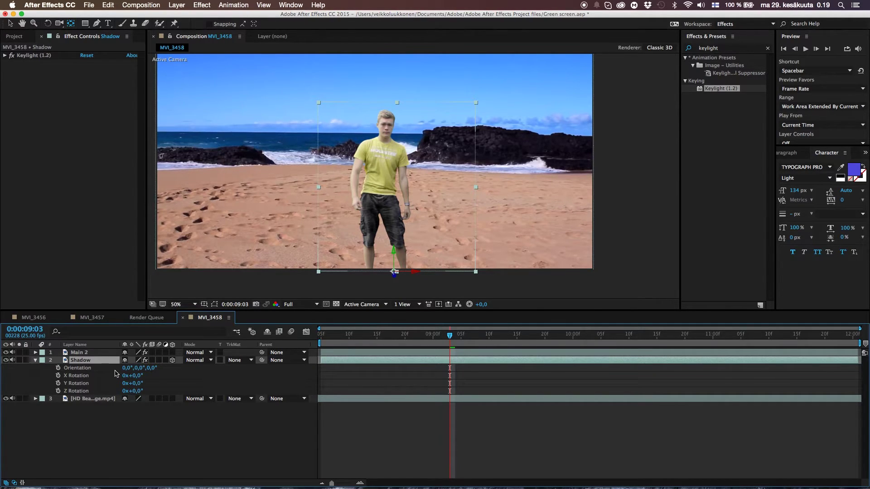
{"action": "left_click_drag", "start_coordinate": [138, 376], "coordinate": [116, 378]}
{"action": "left_click_drag", "start_coordinate": [109, 380], "coordinate": [104, 380]}
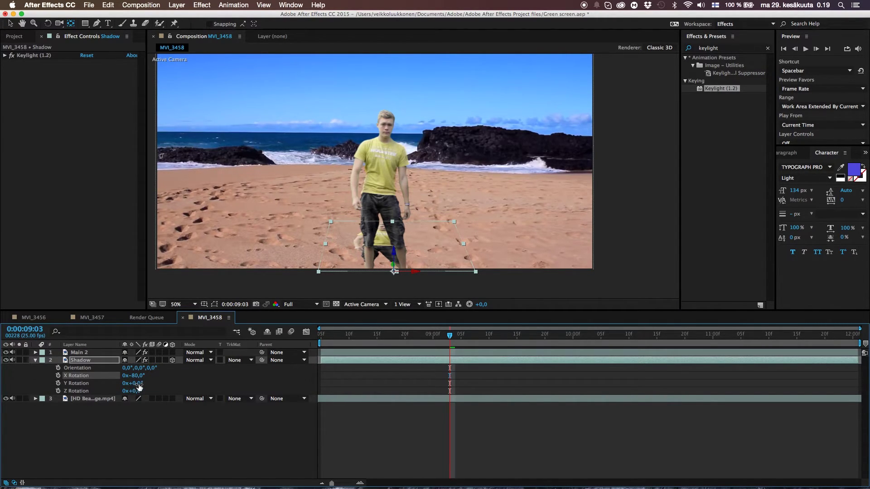
Set the Shadow layer's Z Rotation to 37° and collapse its rotation properties.
{"action": "left_click_drag", "start_coordinate": [138, 383], "coordinate": [151, 391]}
{"action": "key", "text": "super+z"}
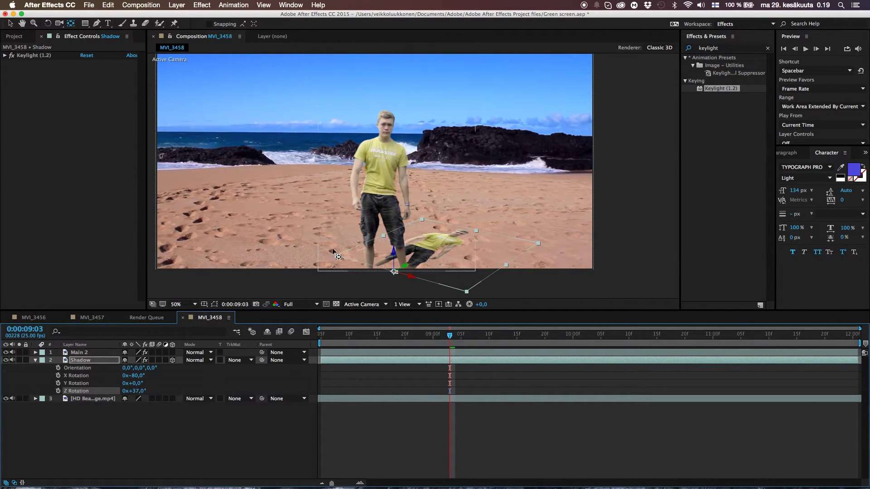
{"action": "scroll", "coordinate": [374, 246], "scroll_direction": "down", "scroll_amount": 2}
{"action": "scroll", "coordinate": [371, 245], "scroll_direction": "up", "scroll_amount": 2}
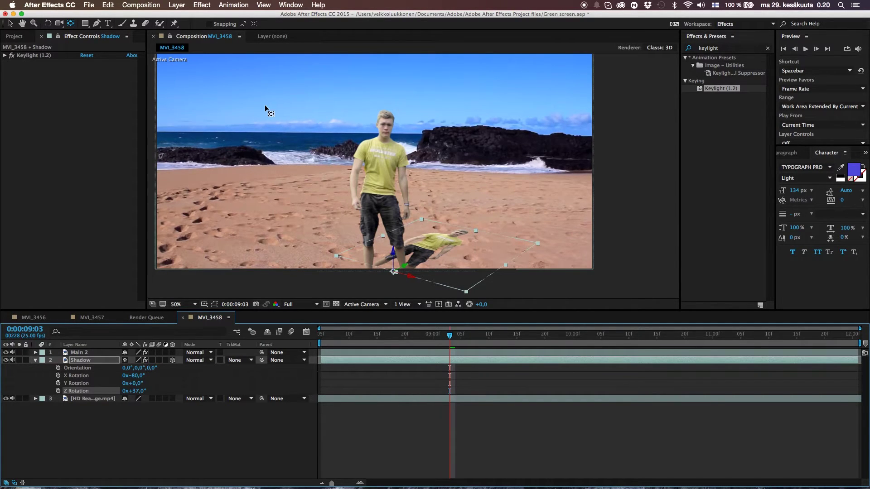
{"action": "scroll", "coordinate": [264, 104], "scroll_direction": "up", "scroll_amount": 1}
{"action": "scroll", "coordinate": [265, 105], "scroll_direction": "down", "scroll_amount": 1}
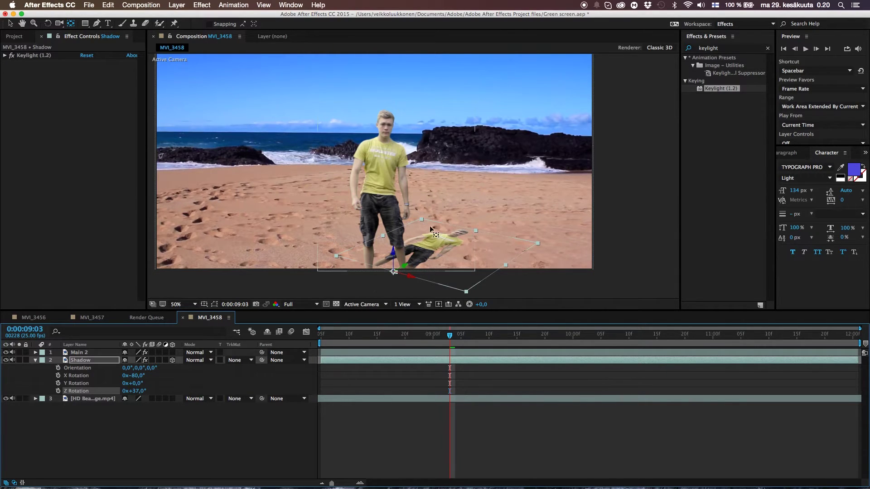
{"action": "left_click", "coordinate": [101, 455]}
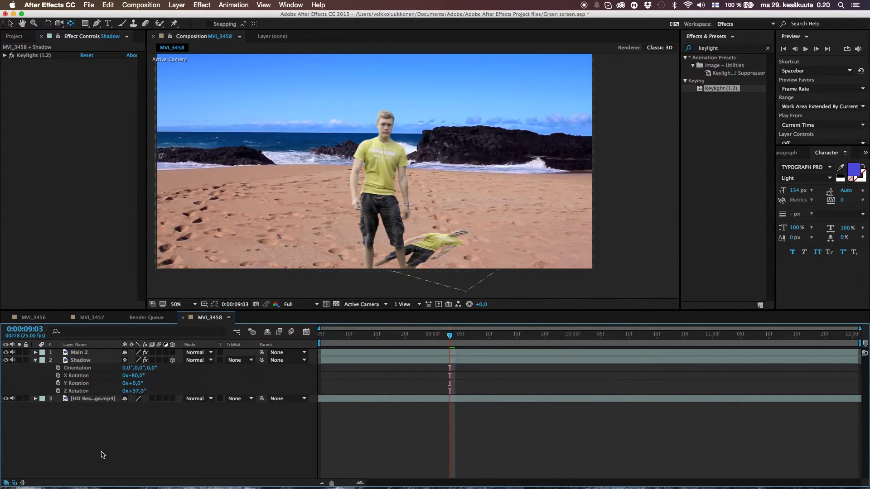
{"action": "left_click", "coordinate": [36, 361]}
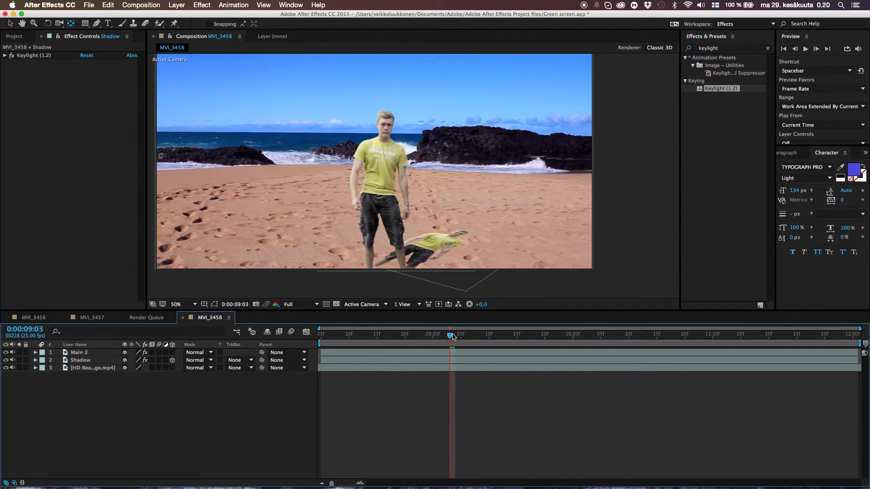
Preview how the tilted Shadow layer follows the subject's movement, ending with the playhead at 0:00:08:20.
{"action": "left_click_drag", "start_coordinate": [452, 337], "coordinate": [411, 336]}
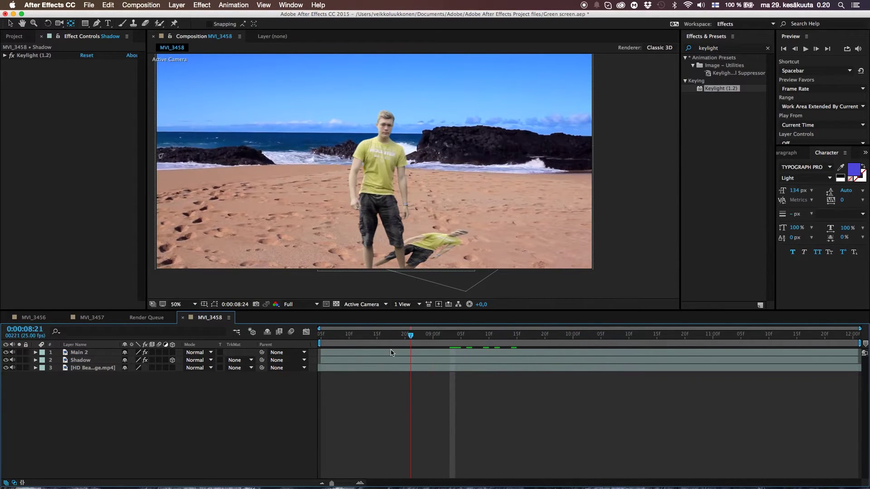
{"action": "key", "text": "space"}
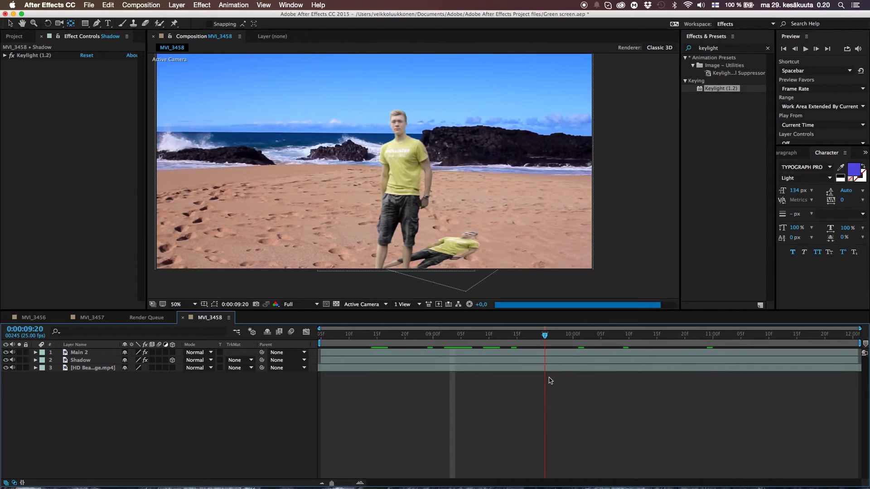
{"action": "left_click_drag", "start_coordinate": [550, 381], "coordinate": [405, 381]}
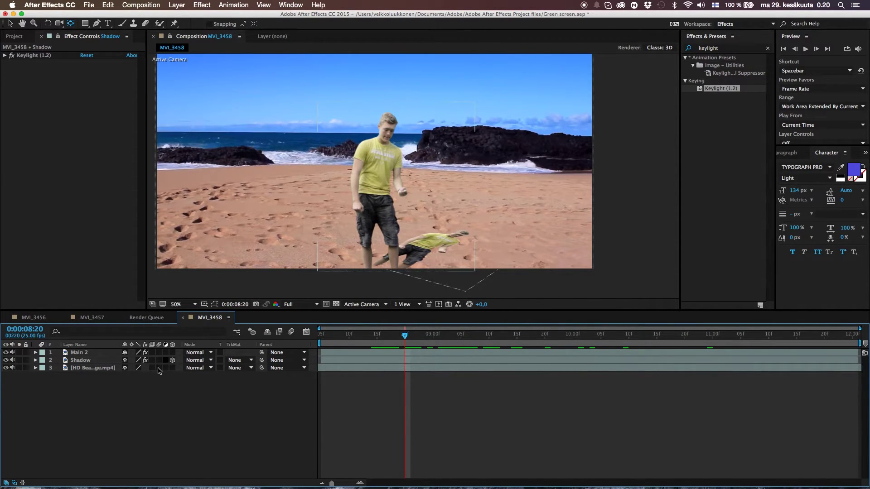
Find the Fill effect and apply it to the Shadow layer.
{"action": "left_click", "coordinate": [101, 361]}
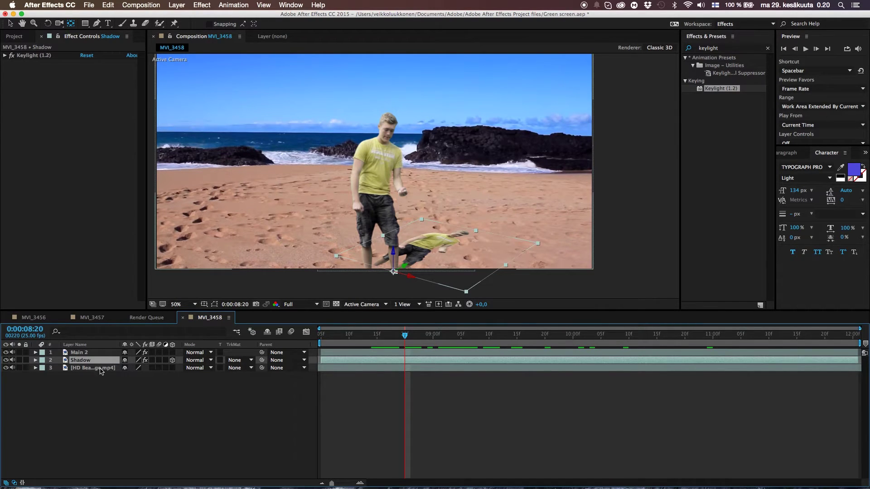
{"action": "left_click", "coordinate": [726, 49]}
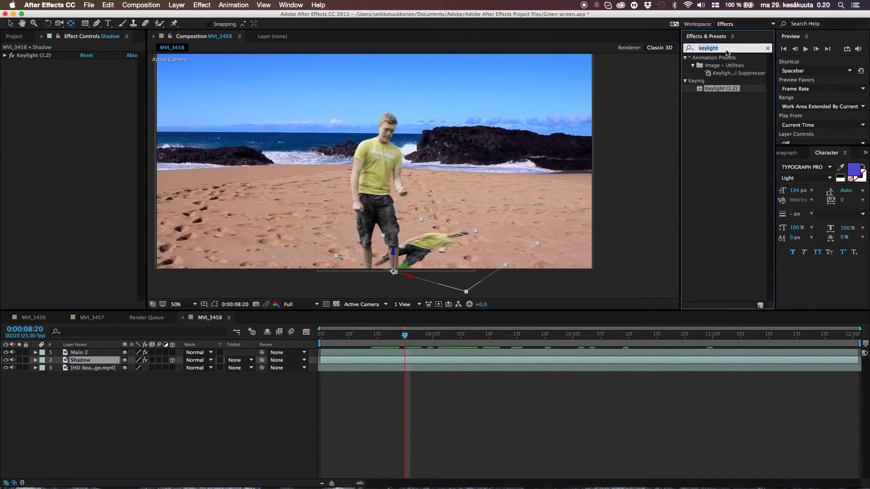
{"action": "type", "text": "fill"}
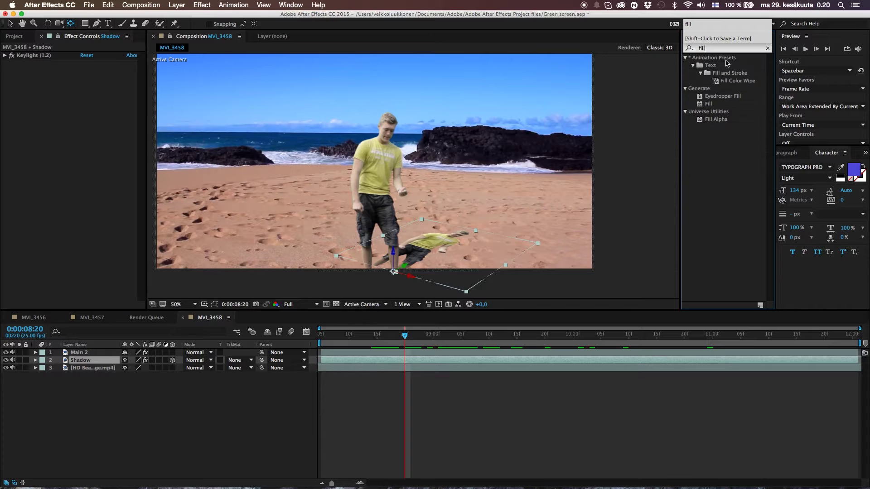
{"action": "left_click_drag", "start_coordinate": [713, 106], "coordinate": [108, 360]}
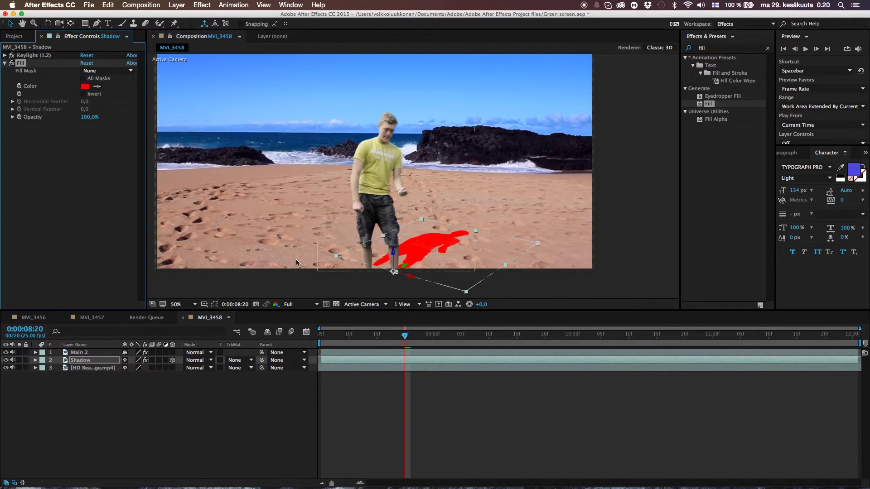
Set the Shadow layer's Fill color to black (000000) and its opacity to 25%.
{"action": "left_click", "coordinate": [85, 86]}
{"action": "left_click_drag", "start_coordinate": [91, 106], "coordinate": [149, 252]}
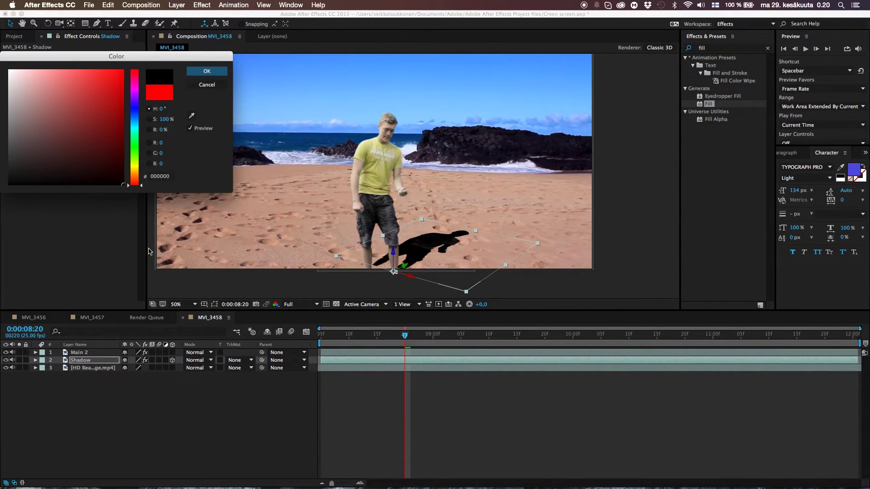
{"action": "left_click", "coordinate": [207, 71]}
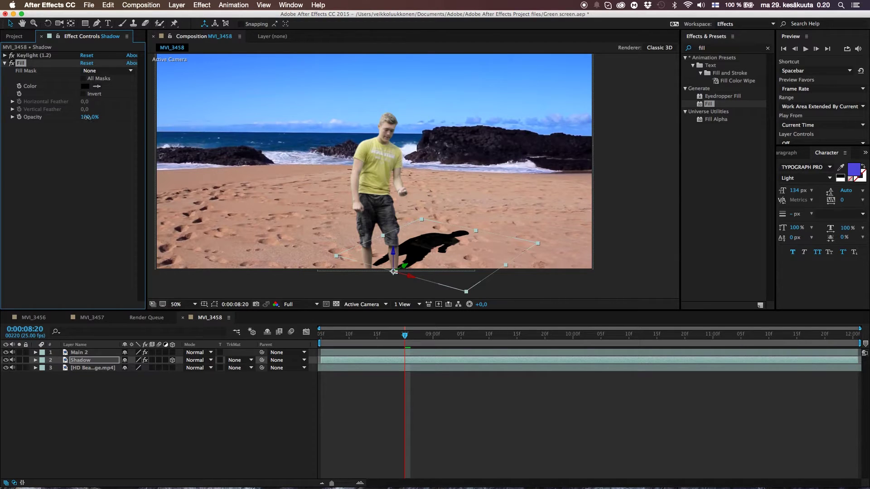
{"action": "left_click_drag", "start_coordinate": [86, 117], "coordinate": [53, 118]}
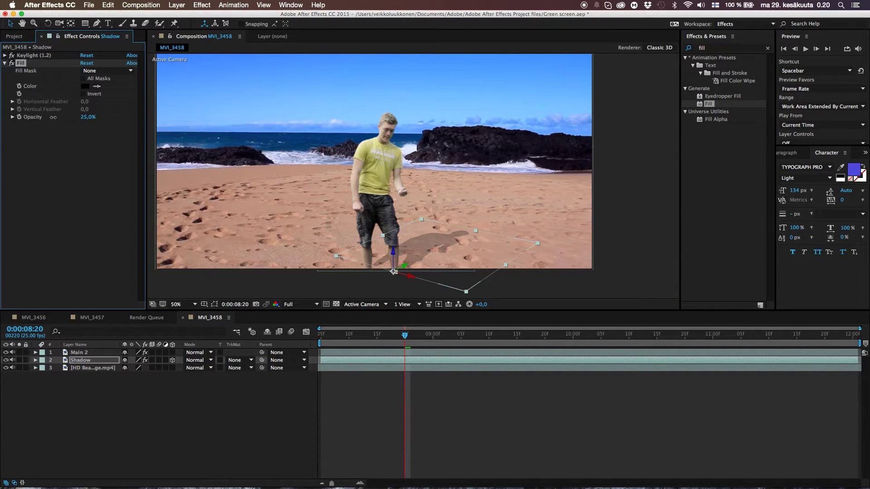
{"action": "left_click", "coordinate": [86, 117]}
{"action": "key", "text": "Return"}
{"action": "left_click", "coordinate": [96, 382]}
Apply the Fast Blur effect to the Shadow layer with a Blurriness of 133.
{"action": "left_click", "coordinate": [109, 360]}
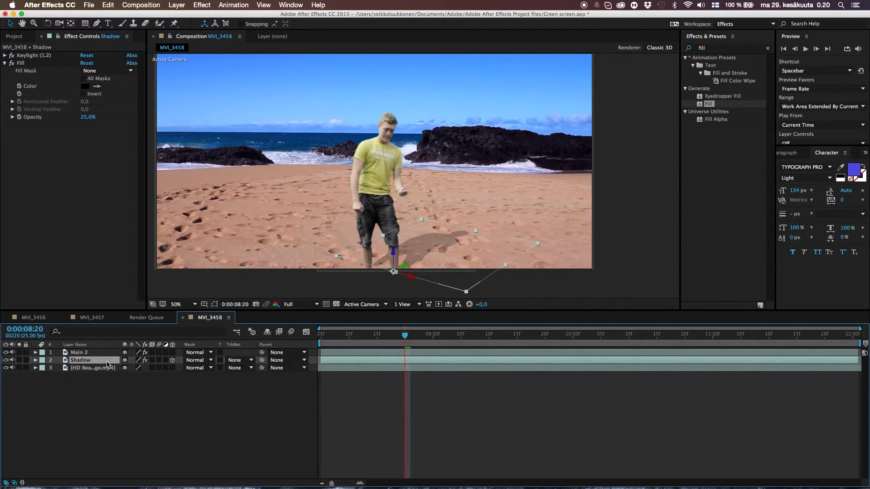
{"action": "left_click", "coordinate": [709, 49]}
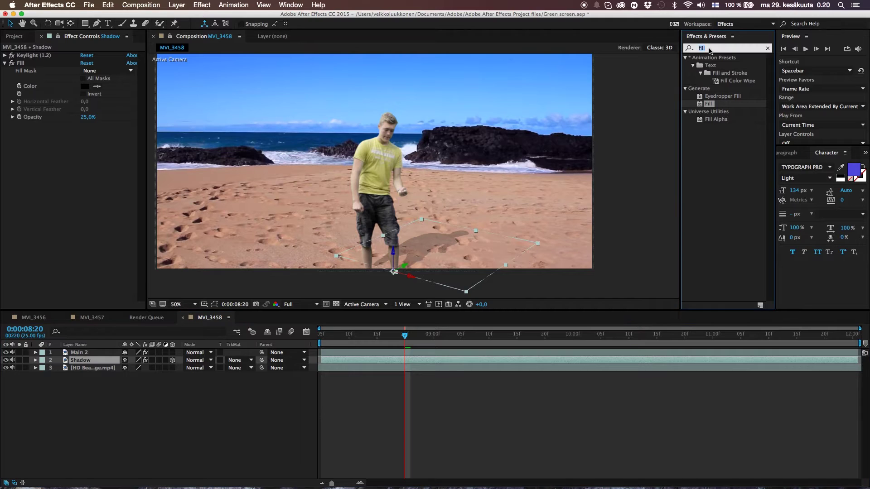
{"action": "type", "text": "fast blur"}
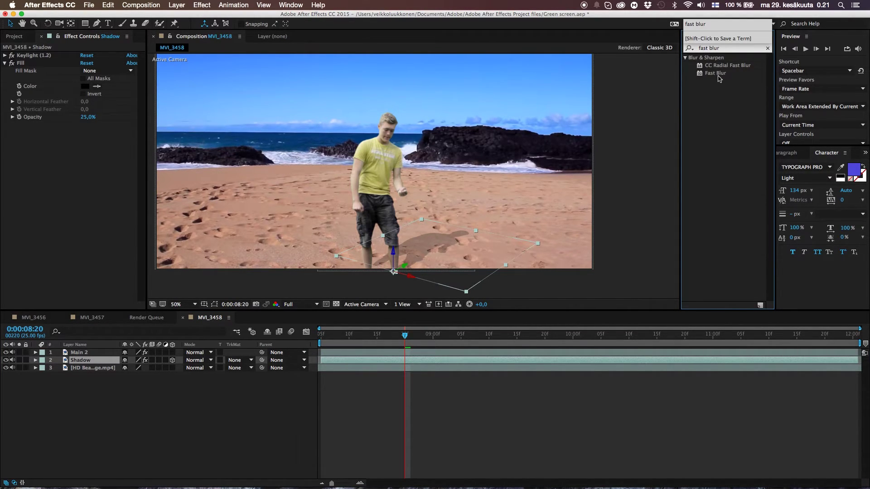
{"action": "left_click_drag", "start_coordinate": [720, 77], "coordinate": [492, 256]}
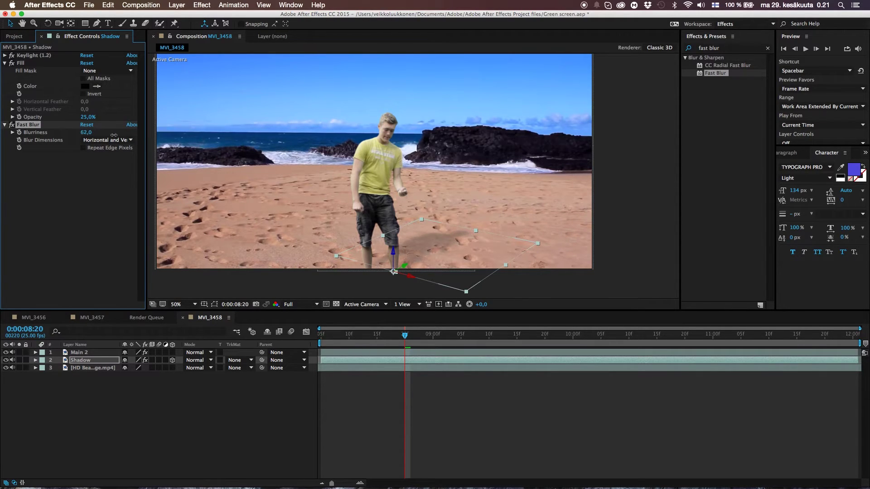
{"action": "left_click_drag", "start_coordinate": [126, 136], "coordinate": [139, 137]}
{"action": "left_click", "coordinate": [232, 419]}
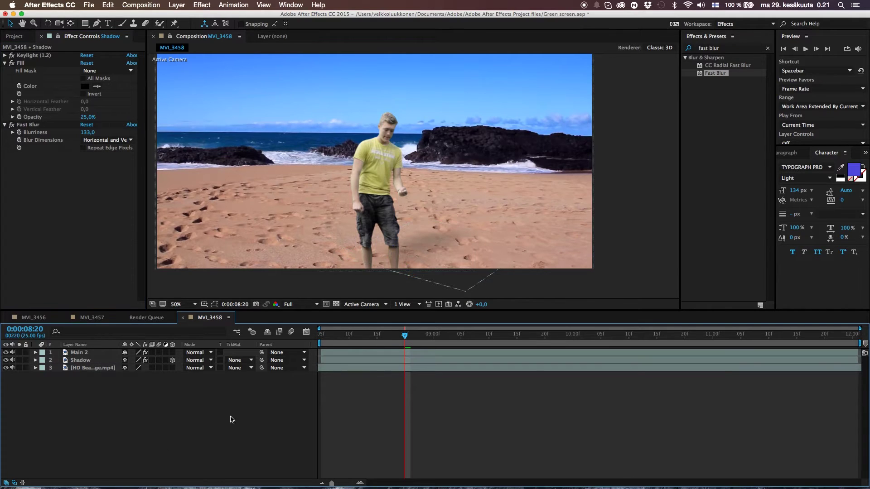
Set the Shadow layer's blending mode to Overlay and scrub the footage around 0:00:09:04 to check it.
{"action": "left_click_drag", "start_coordinate": [402, 337], "coordinate": [445, 338]}
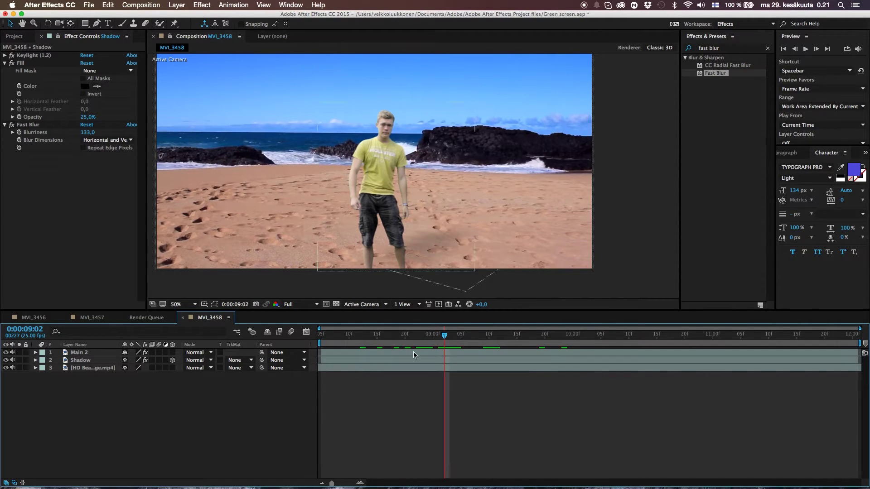
{"action": "left_click", "coordinate": [202, 362]}
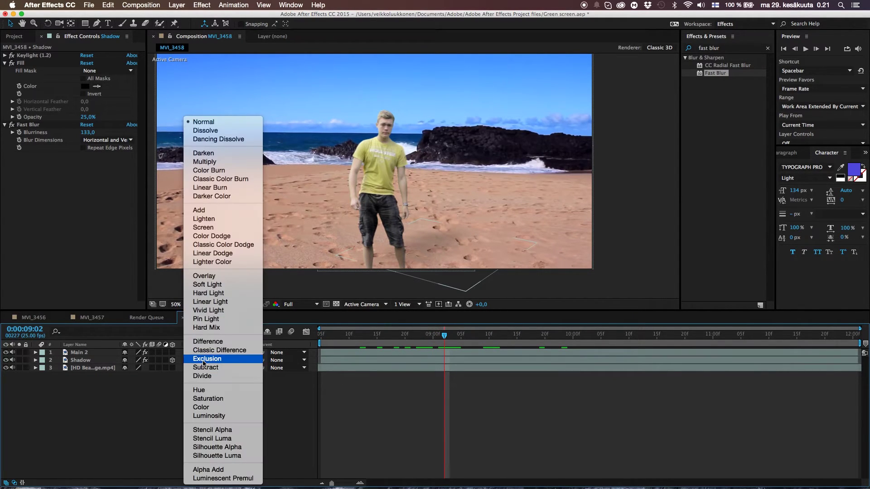
{"action": "left_click", "coordinate": [205, 276]}
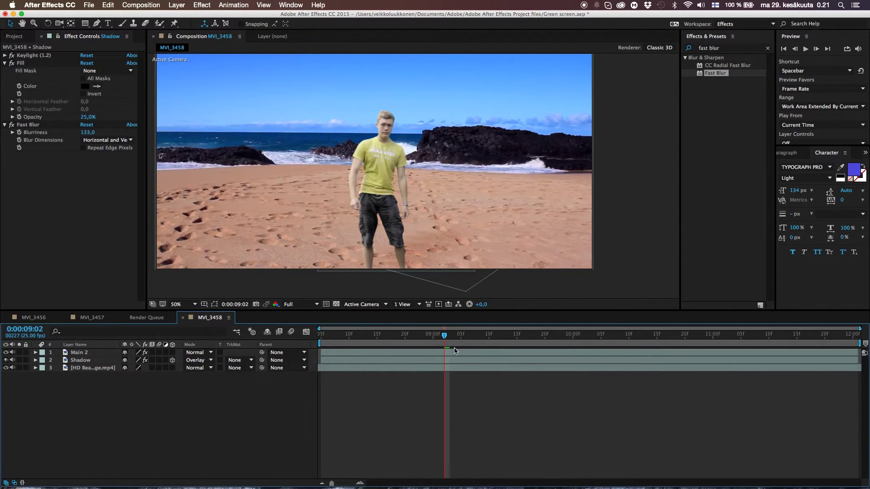
{"action": "mouse_move", "coordinate": [446, 342]}
{"action": "left_mouse_down"}
{"action": "mouse_move", "coordinate": [550, 347]}
{"action": "mouse_move", "coordinate": [456, 349]}
{"action": "left_mouse_up"}
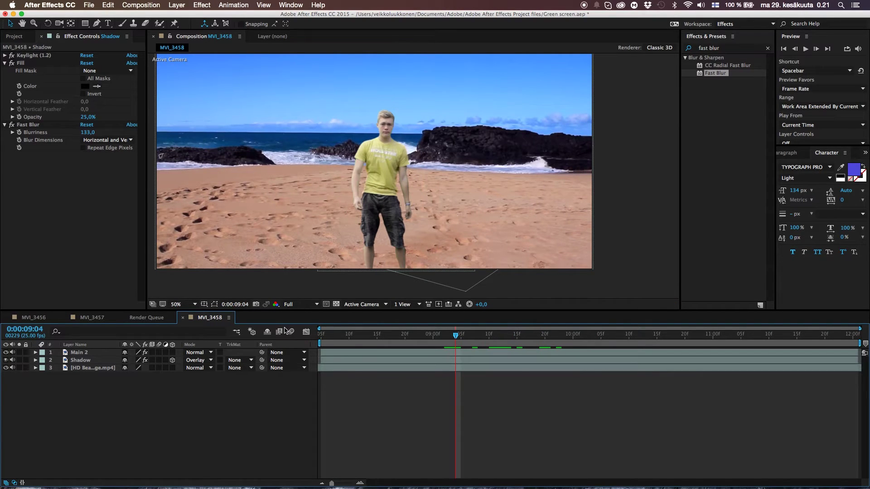
Collapse the Shadow layer's Fill and Fast Blur controls and examine the blended shadow at 0:00:09:08.
{"action": "left_click", "coordinate": [5, 63]}
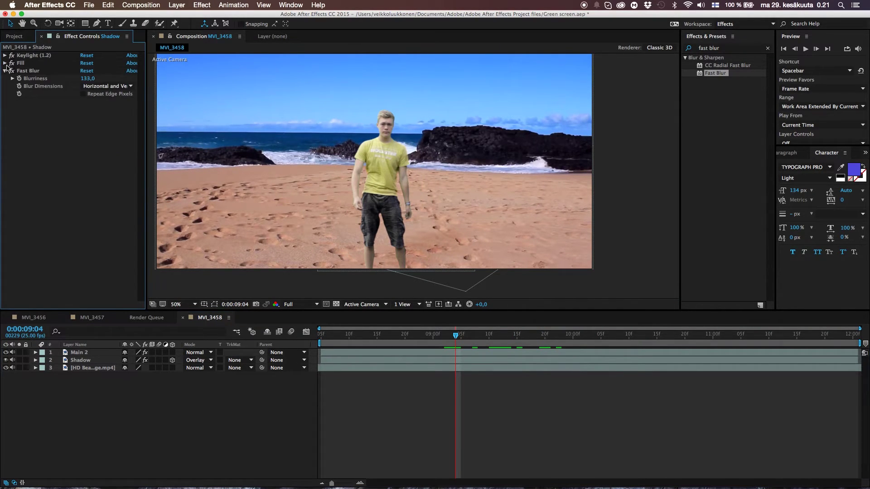
{"action": "left_click", "coordinate": [5, 71]}
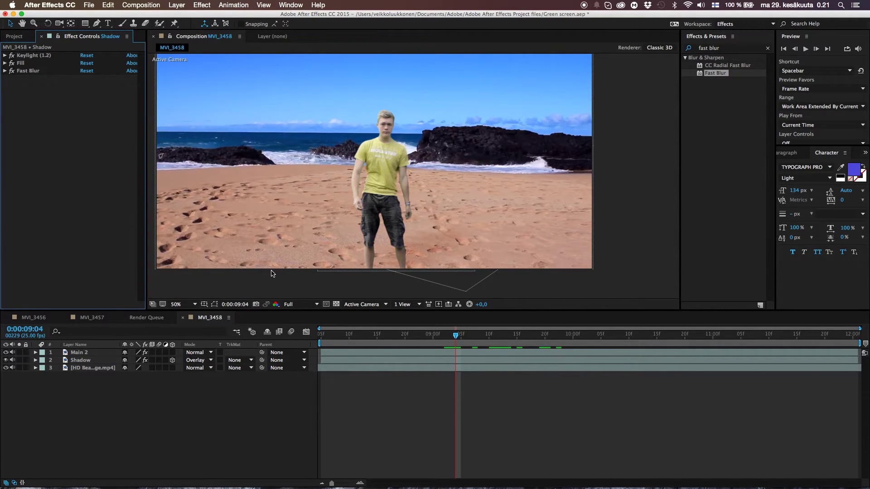
{"action": "left_click_drag", "start_coordinate": [466, 335], "coordinate": [480, 349]}
{"action": "left_click", "coordinate": [412, 243]}
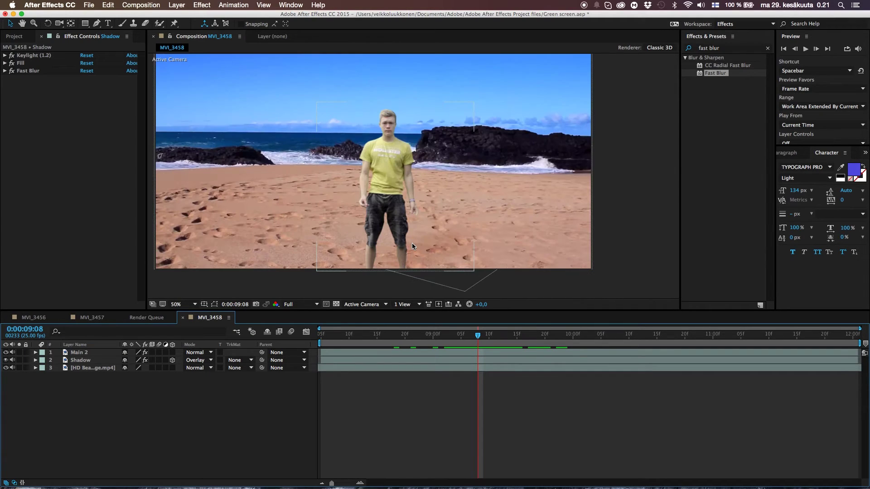
{"action": "left_click_drag", "start_coordinate": [412, 242], "coordinate": [440, 268]}
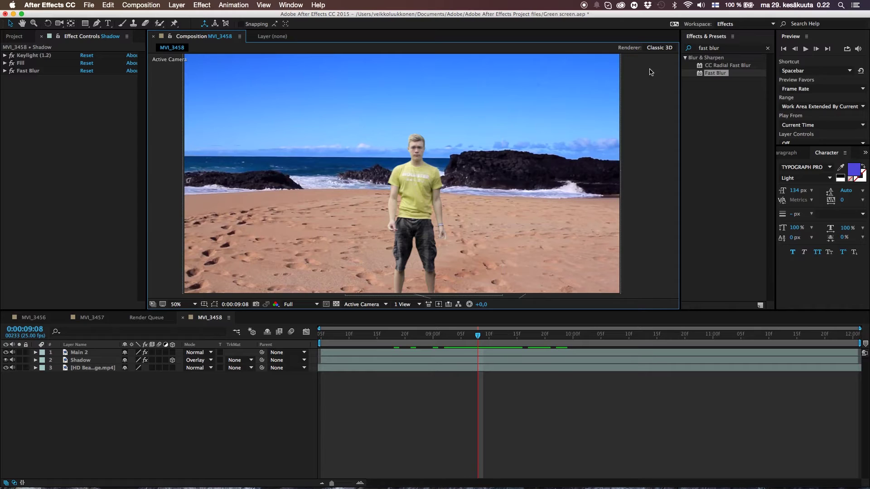
Find the Levels effect and apply it to the Main 2 layer.
{"action": "left_click", "coordinate": [727, 48]}
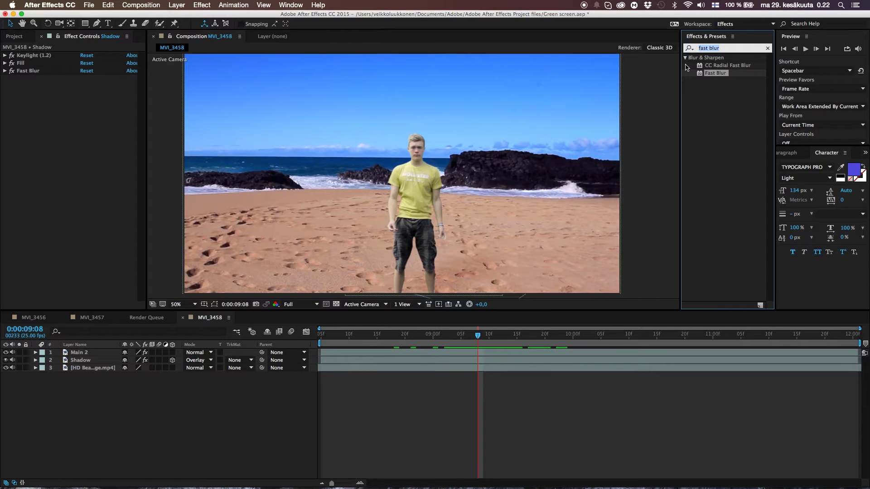
{"action": "type", "text": "levl"}
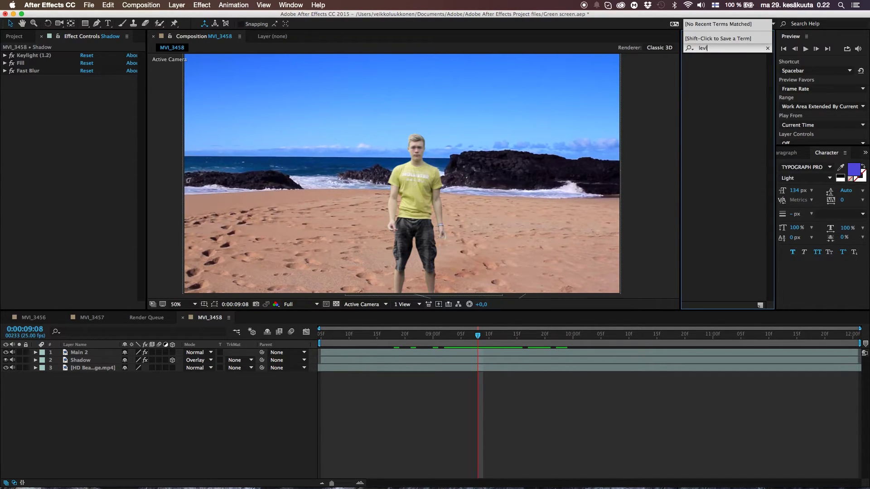
{"action": "key", "text": "BackSpace"}
{"action": "key", "text": "BackSpace"}
{"action": "type", "text": "vels"}
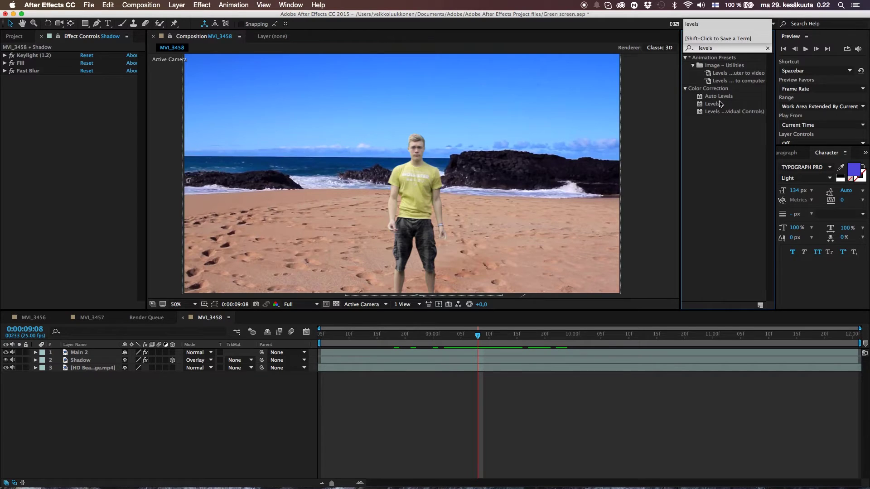
{"action": "left_click_drag", "start_coordinate": [719, 105], "coordinate": [86, 353]}
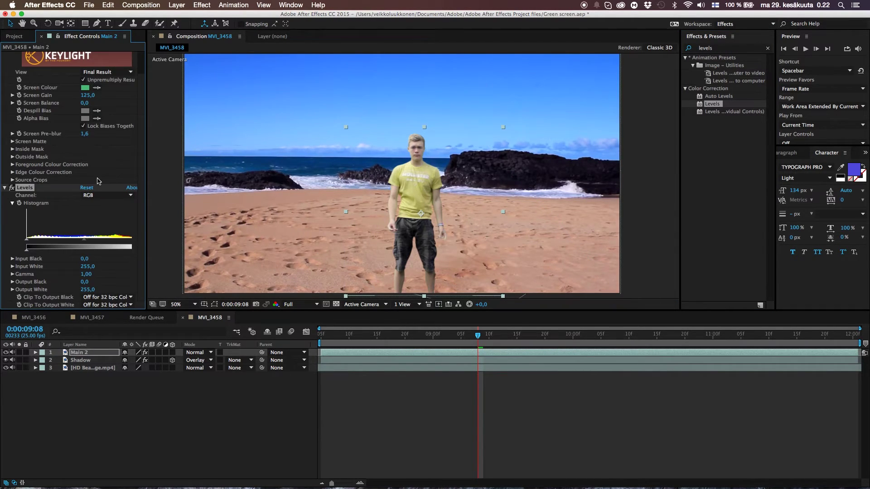
Collapse the Keylight controls on Main 2 and set the Levels effect's RGB Input White to 260.1.
{"action": "scroll", "coordinate": [40, 81], "scroll_direction": "up", "scroll_amount": 2}
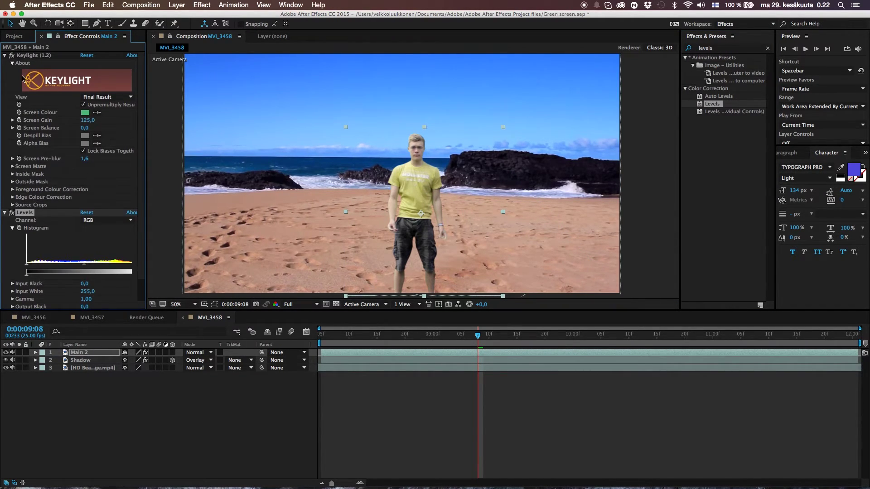
{"action": "left_click", "coordinate": [5, 55]}
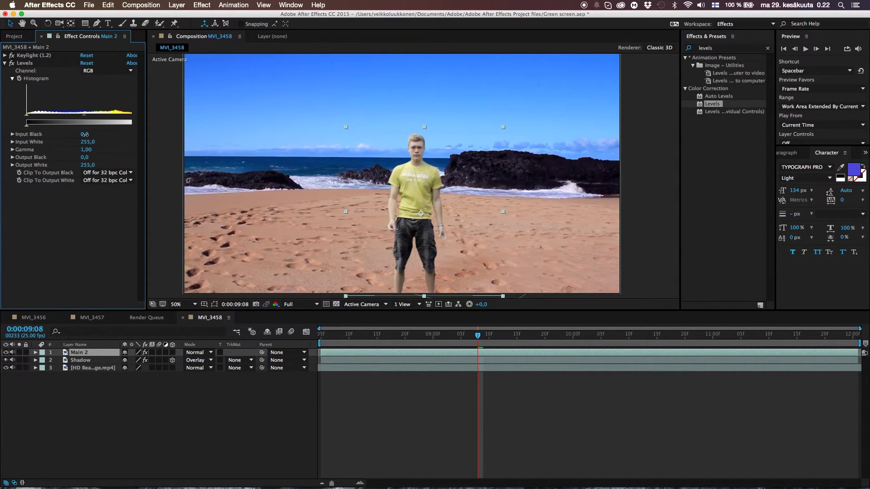
{"action": "left_click_drag", "start_coordinate": [85, 135], "coordinate": [86, 135]}
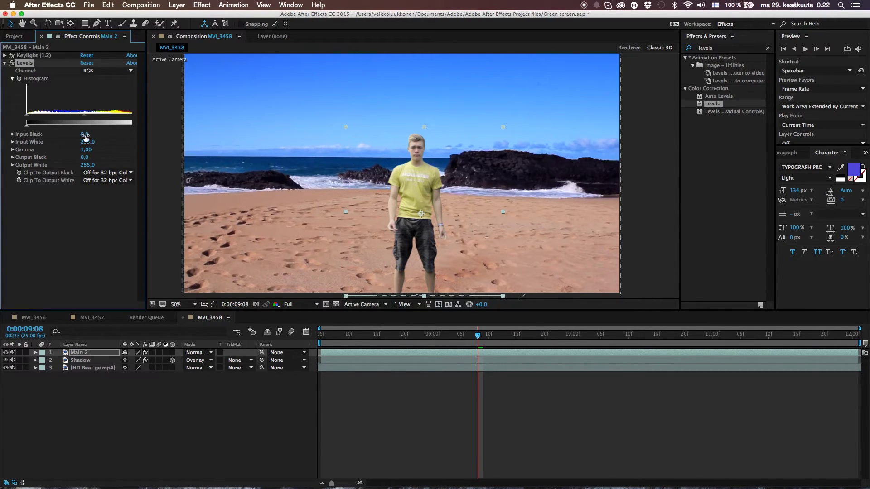
{"action": "left_click_drag", "start_coordinate": [86, 143], "coordinate": [88, 143]}
Raise the Red Gamma to 1.15 in the Levels effect on Main 2.
{"action": "left_click", "coordinate": [106, 71]}
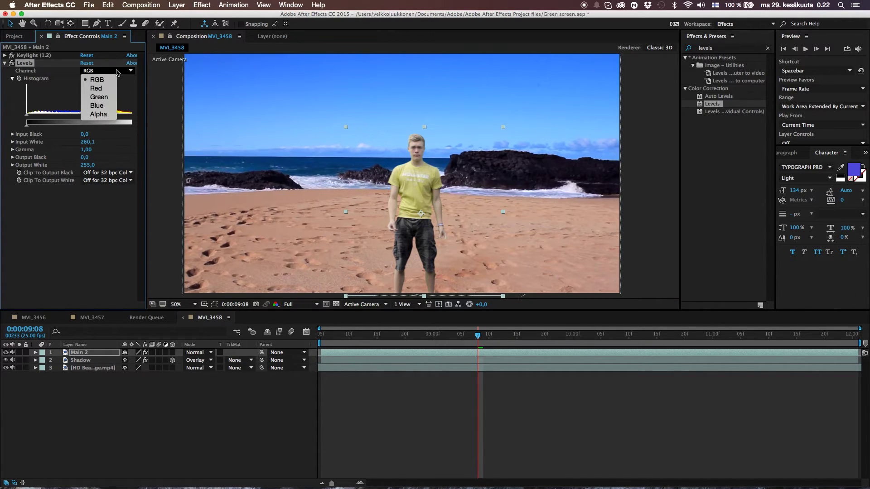
{"action": "left_click", "coordinate": [93, 87]}
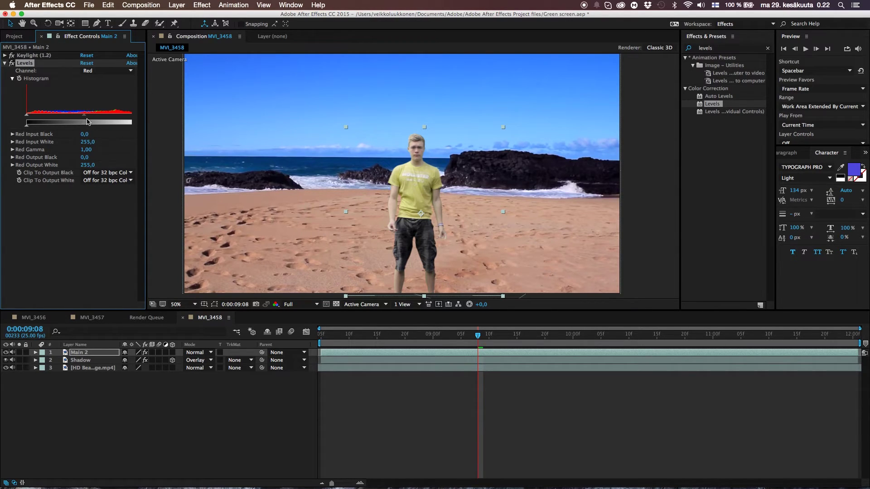
{"action": "left_click_drag", "start_coordinate": [87, 117], "coordinate": [81, 117]}
Set the Green Gamma to 1.09 and the Blue Gamma to 0.93 in the Levels effect on Main 2.
{"action": "left_click", "coordinate": [108, 70]}
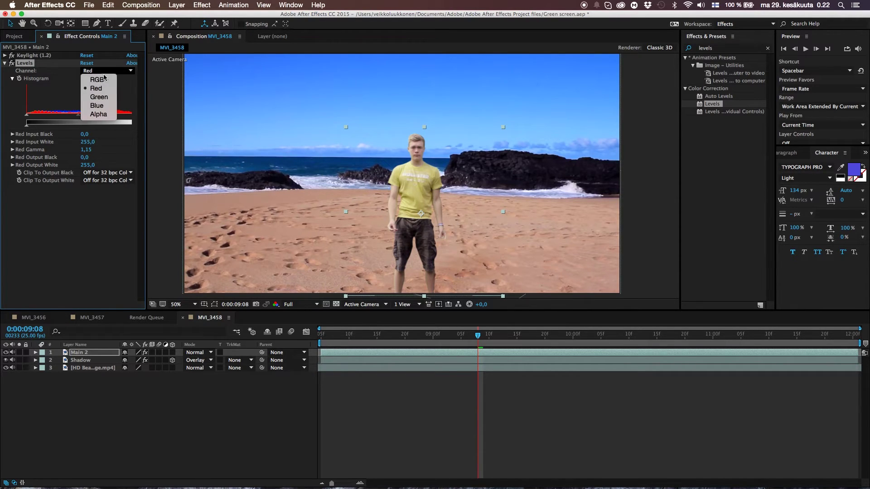
{"action": "left_click", "coordinate": [95, 98]}
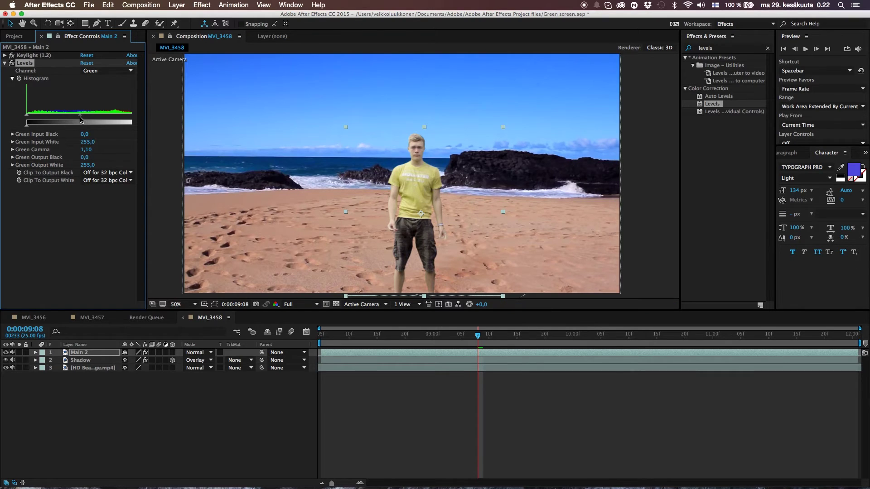
{"action": "left_click", "coordinate": [108, 70]}
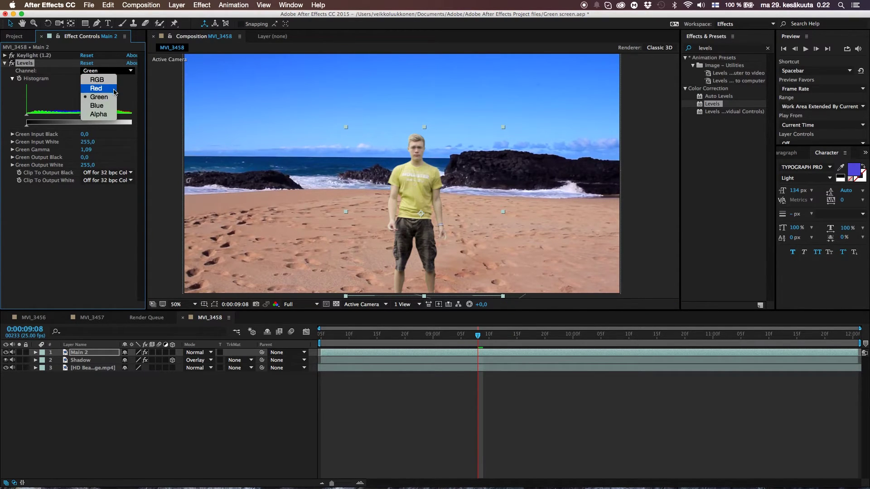
{"action": "left_click", "coordinate": [96, 106]}
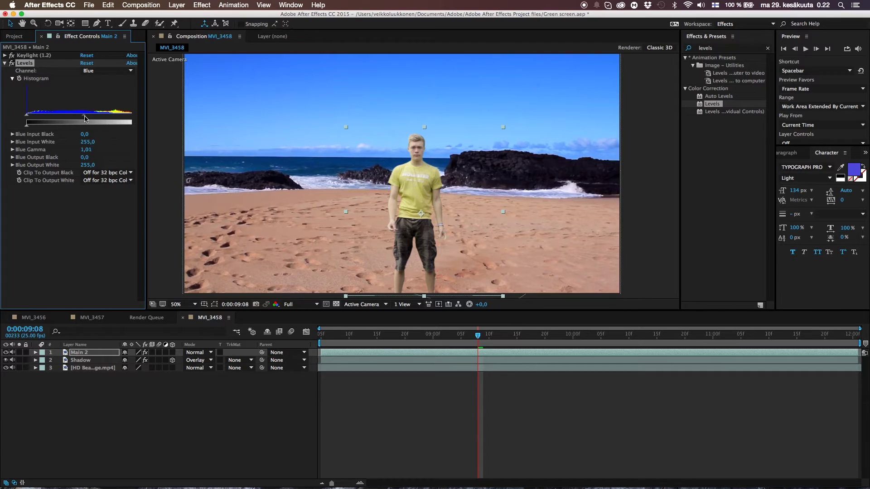
{"action": "left_click_drag", "start_coordinate": [85, 119], "coordinate": [85, 118]}
{"action": "left_click", "coordinate": [82, 257]}
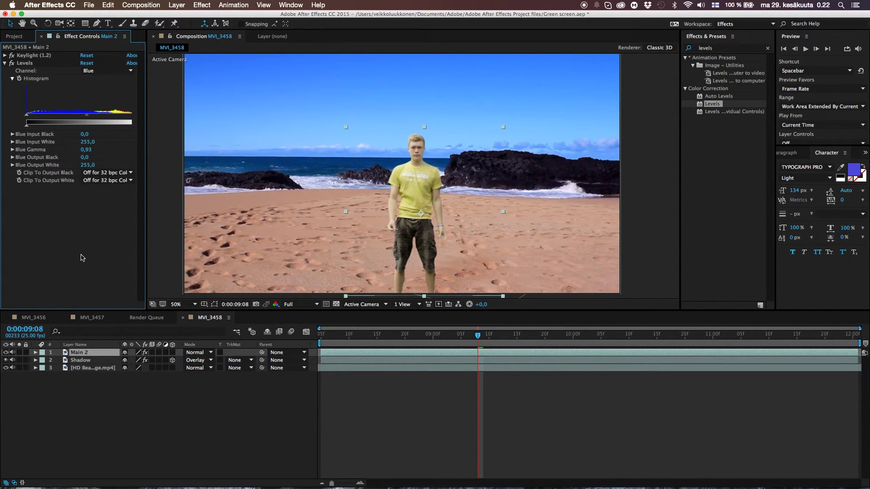
Compare the subject with Levels turned off and on, and collapse the Levels controls.
{"action": "left_click", "coordinate": [12, 64]}
{"action": "left_click", "coordinate": [12, 64]}
{"action": "left_click", "coordinate": [12, 63]}
{"action": "left_click", "coordinate": [4, 62]}
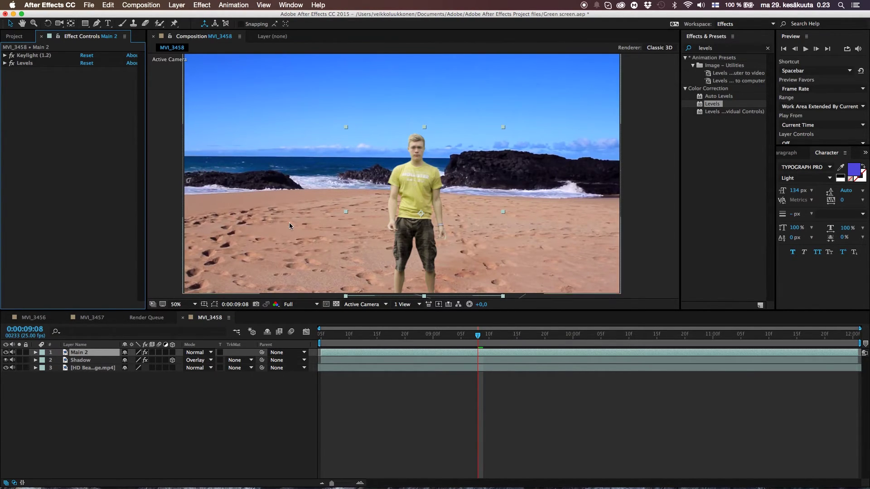
{"action": "left_click", "coordinate": [228, 433]}
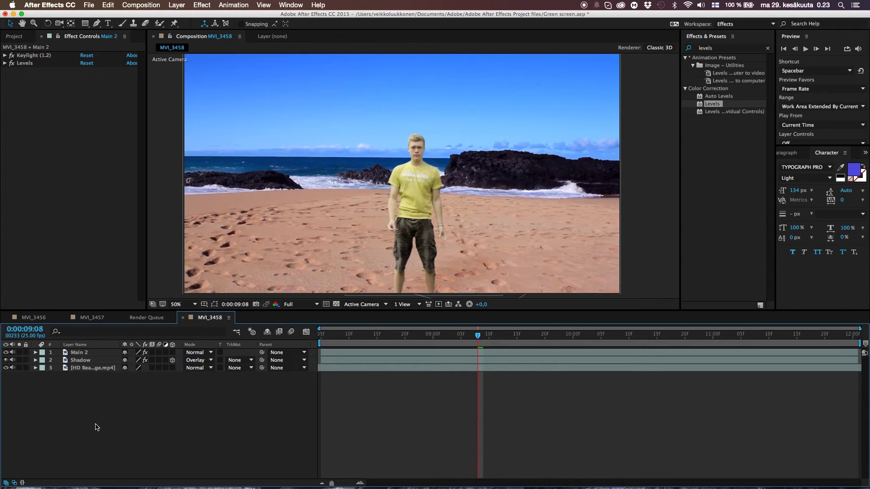
{"action": "key", "text": "super+y"}
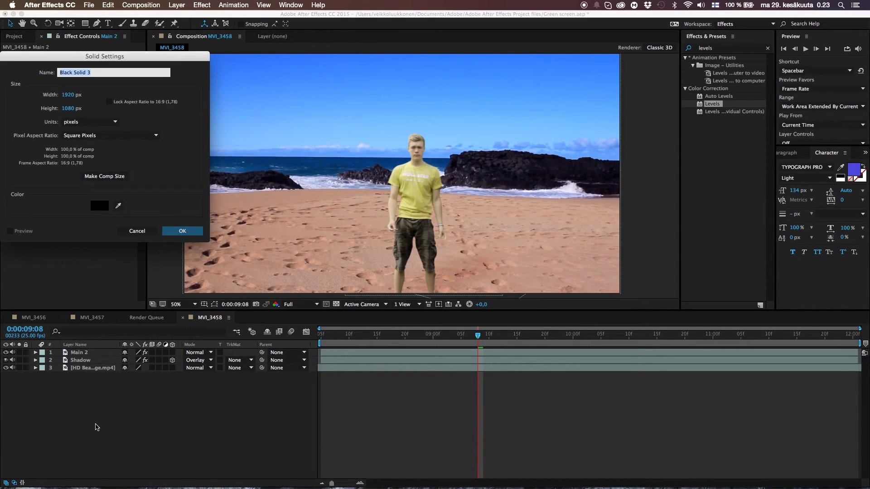
{"action": "left_click", "coordinate": [137, 231]}
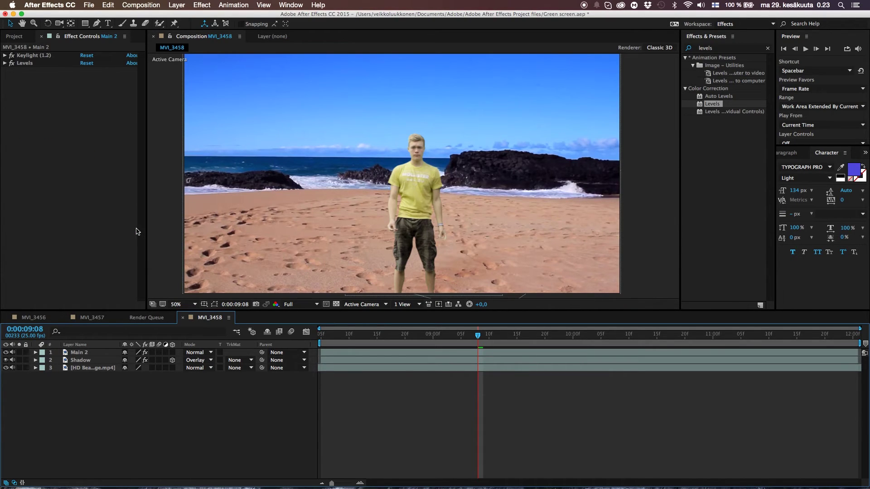
{"action": "key", "text": "super+y"}
{"action": "left_click", "coordinate": [137, 231]}
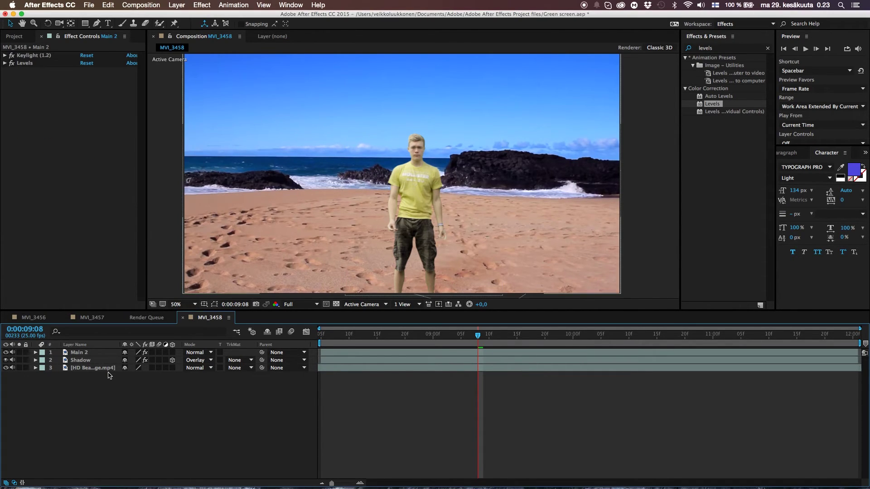
{"action": "key", "text": "super+y"}
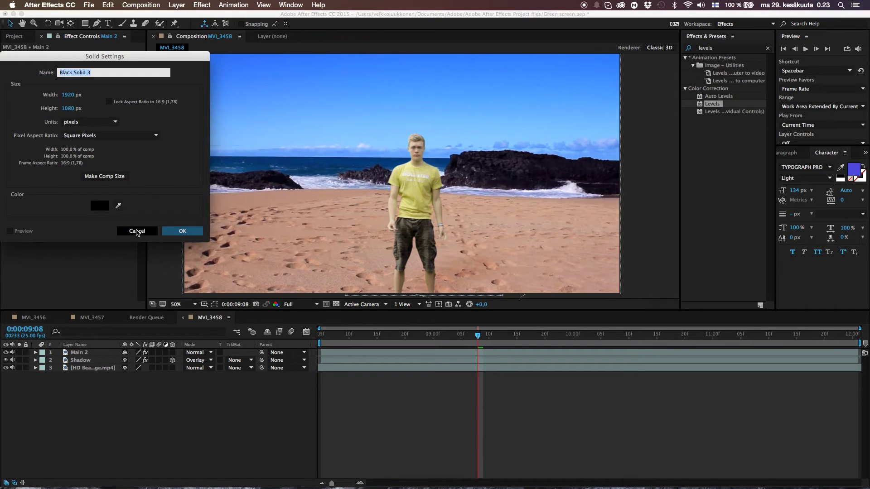
{"action": "left_click_drag", "start_coordinate": [124, 57], "coordinate": [208, 78]}
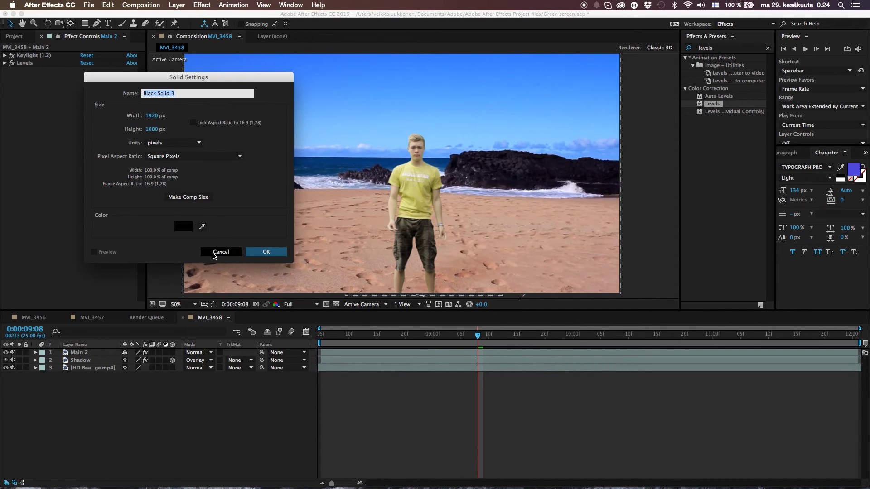
{"action": "left_click", "coordinate": [217, 252]}
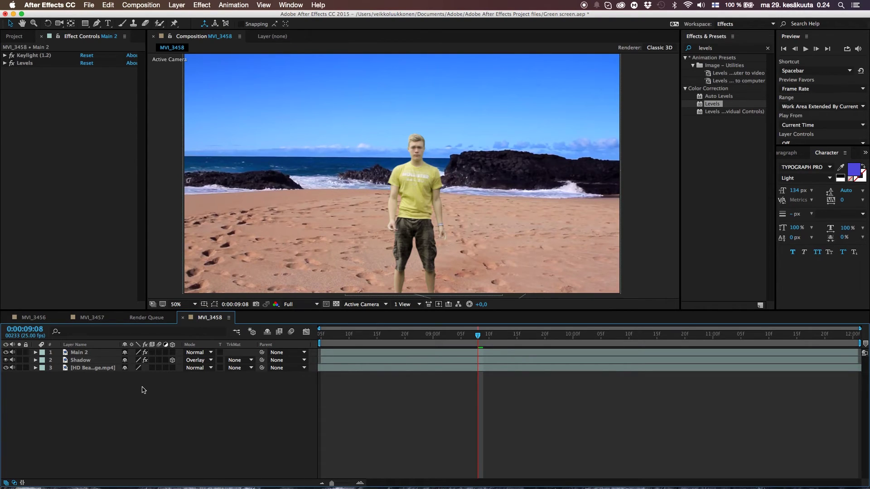
Create a new black 1920 × 1080 px solid layer named flare.
{"action": "key", "text": "super+y"}
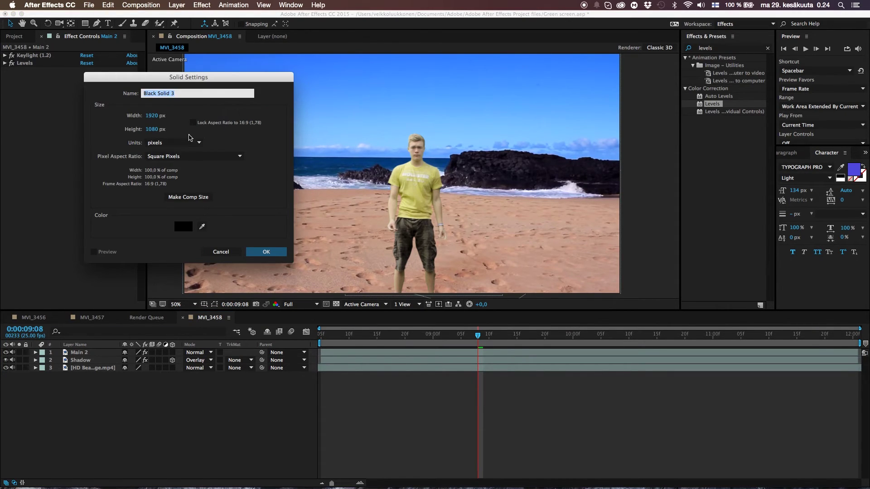
{"action": "type", "text": "flare"}
{"action": "left_click", "coordinate": [284, 257]}
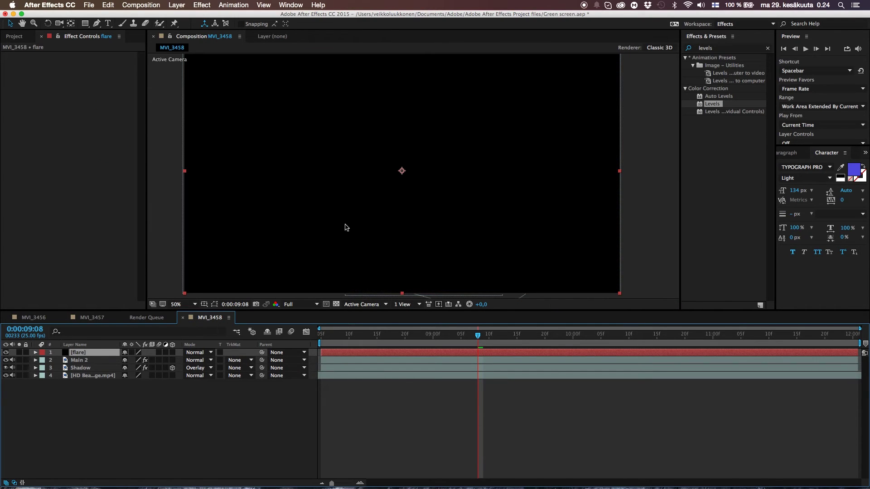
{"action": "scroll", "coordinate": [329, 226], "scroll_direction": "down", "scroll_amount": 2}
{"action": "scroll", "coordinate": [329, 225], "scroll_direction": "up", "scroll_amount": 2}
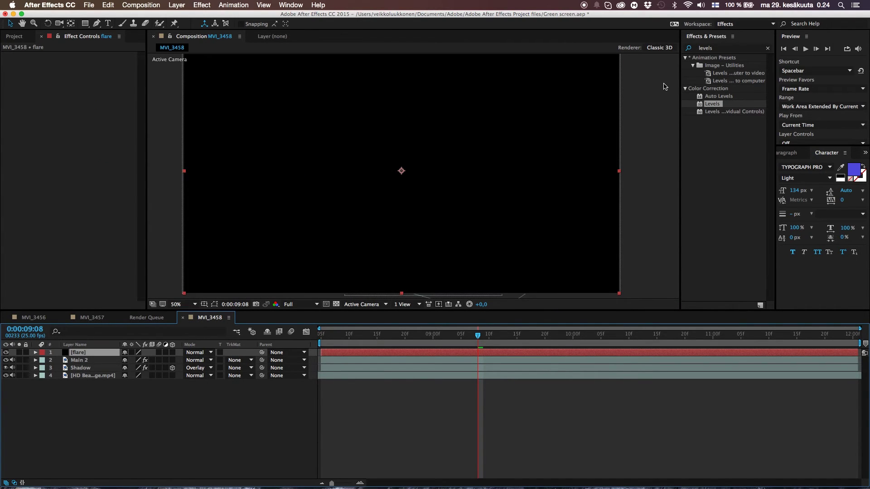
Find Optical Flares in the Video Copilot effects and apply it to the flare layer.
{"action": "left_click", "coordinate": [727, 48]}
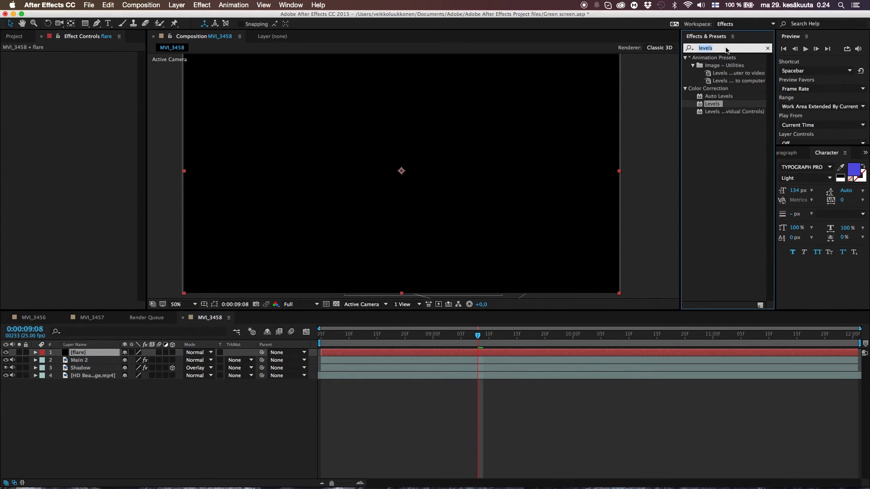
{"action": "type", "text": "vide"}
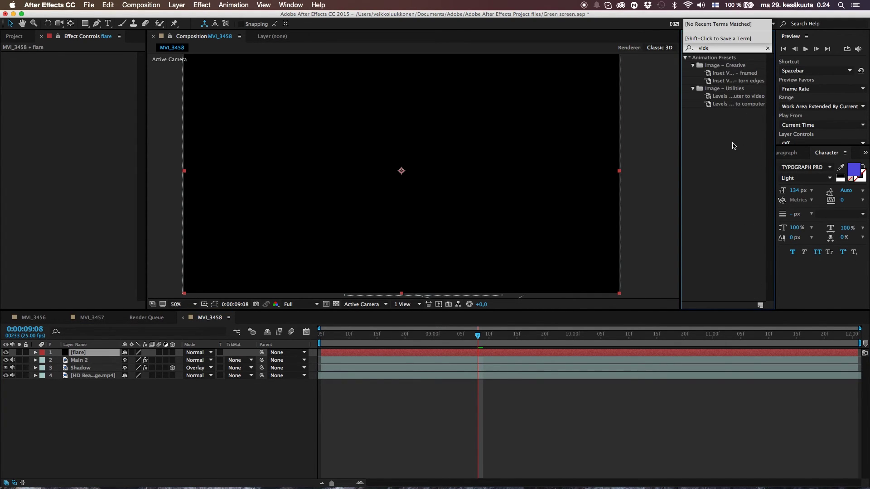
{"action": "left_click", "coordinate": [767, 48]}
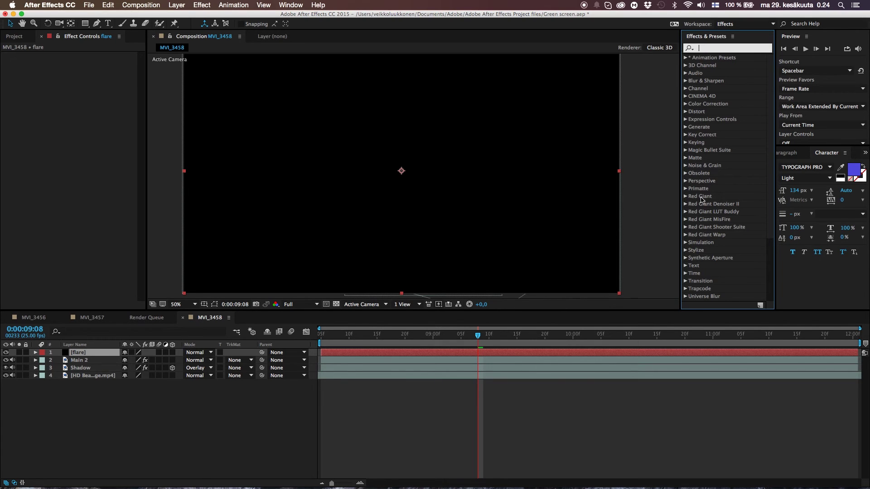
{"action": "scroll", "coordinate": [728, 194], "scroll_direction": "down", "scroll_amount": 5}
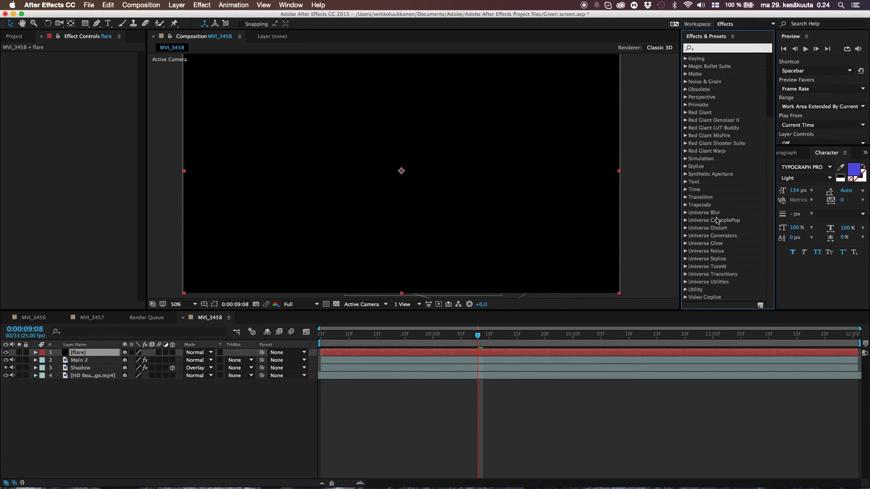
{"action": "left_click", "coordinate": [685, 297]}
{"action": "left_click_drag", "start_coordinate": [720, 289], "coordinate": [93, 353]}
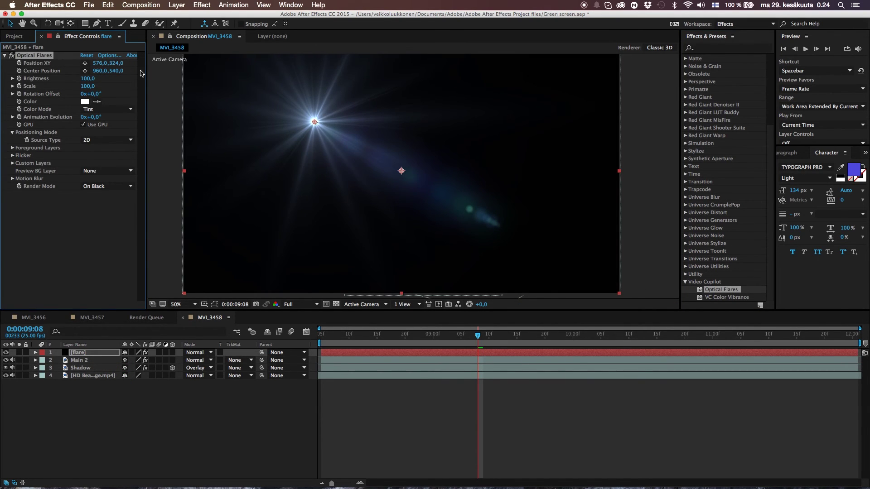
Open the Optical Flares options and examine the presets in the Motion Graphics and Natural Flares folders.
{"action": "left_click", "coordinate": [108, 56]}
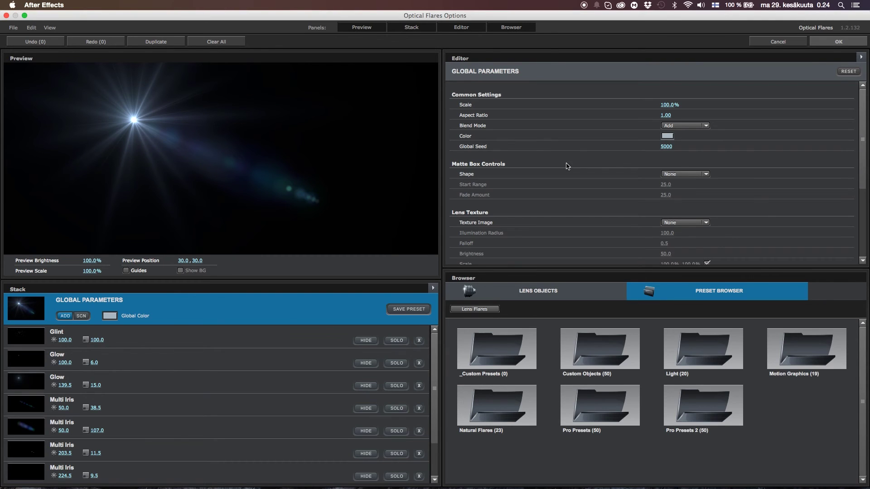
{"action": "left_click", "coordinate": [670, 421]}
{"action": "scroll", "coordinate": [862, 438], "scroll_direction": "down", "scroll_amount": 3}
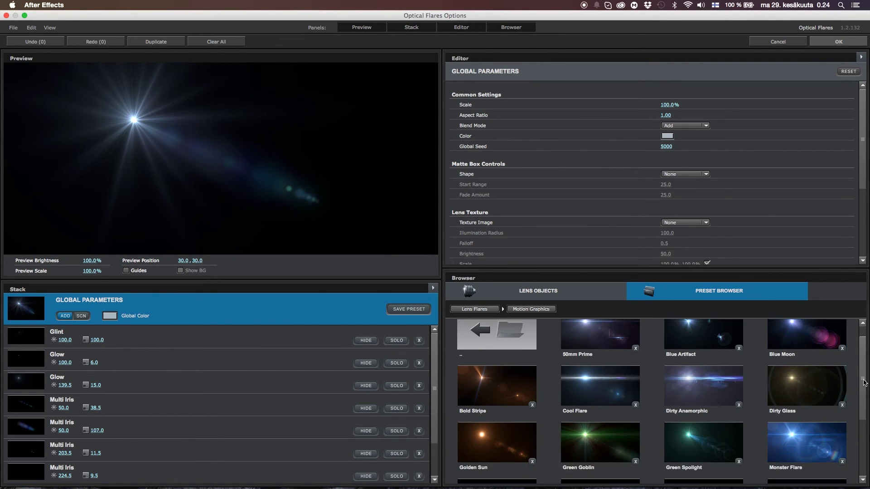
{"action": "scroll", "coordinate": [862, 437], "scroll_direction": "up", "scroll_amount": 1}
{"action": "left_click", "coordinate": [474, 309]}
{"action": "left_click", "coordinate": [497, 410]}
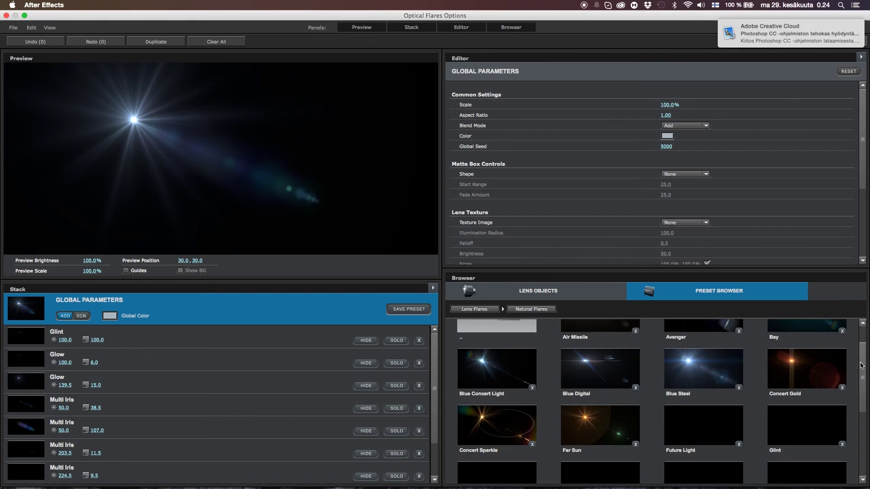
{"action": "scroll", "coordinate": [661, 401], "scroll_direction": "up", "scroll_amount": 1}
{"action": "left_click", "coordinate": [475, 309]}
Choose a golden-orange flare preset from the Pro Presets folder and apply it to the flare layer.
{"action": "left_click", "coordinate": [601, 410]}
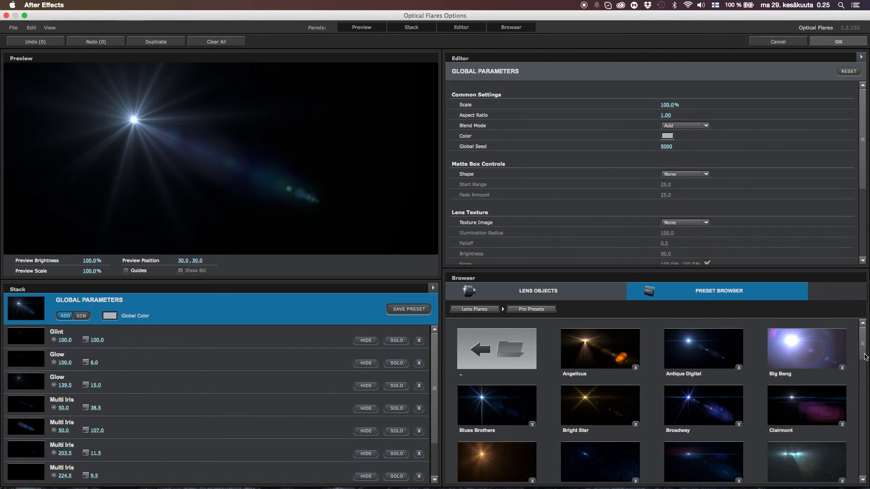
{"action": "scroll", "coordinate": [653, 403], "scroll_direction": "down", "scroll_amount": 3}
{"action": "scroll", "coordinate": [653, 403], "scroll_direction": "up", "scroll_amount": 3}
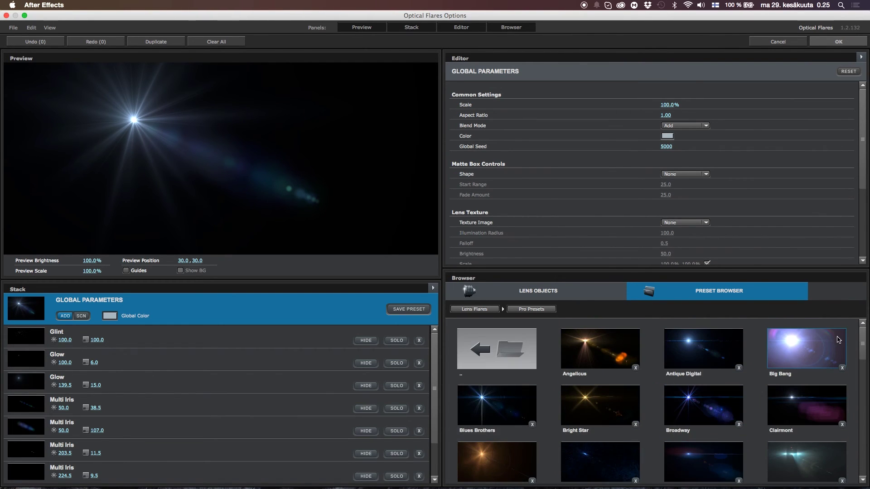
{"action": "left_click", "coordinate": [497, 461]}
{"action": "left_click", "coordinate": [667, 136]}
{"action": "left_click", "coordinate": [708, 190]}
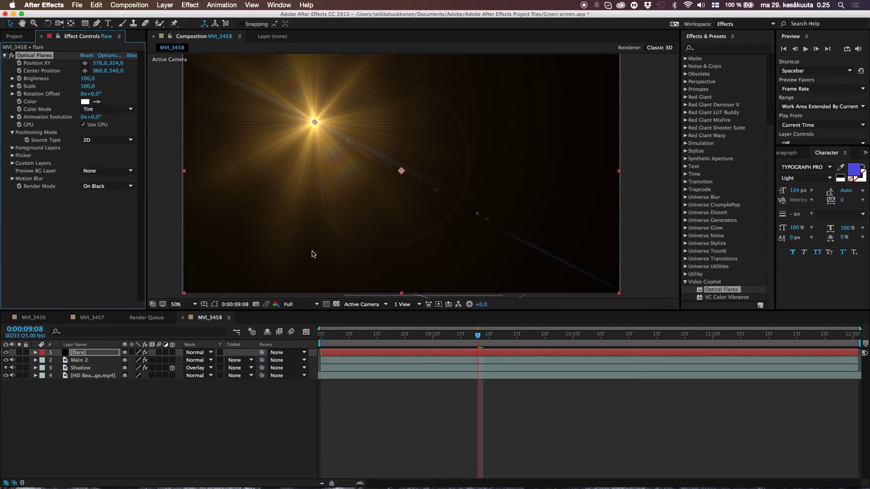
Set the flare layer's blending mode to Screen and move the flare's source just outside the frame, to about -152, 70.
{"action": "left_click", "coordinate": [201, 352]}
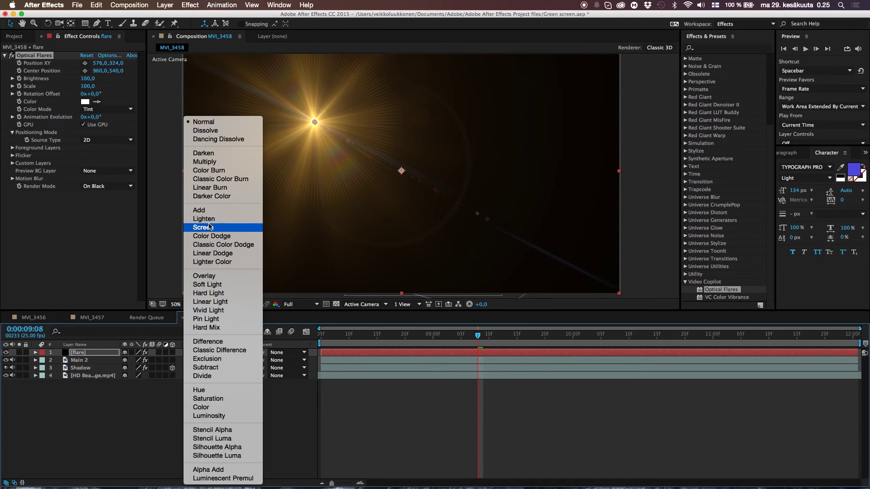
{"action": "left_click", "coordinate": [209, 226]}
{"action": "left_click_drag", "start_coordinate": [315, 122], "coordinate": [150, 66]}
Increase the Optical Flares Brightness to 190 on the flare layer.
{"action": "key", "text": "comma"}
{"action": "key", "text": "period"}
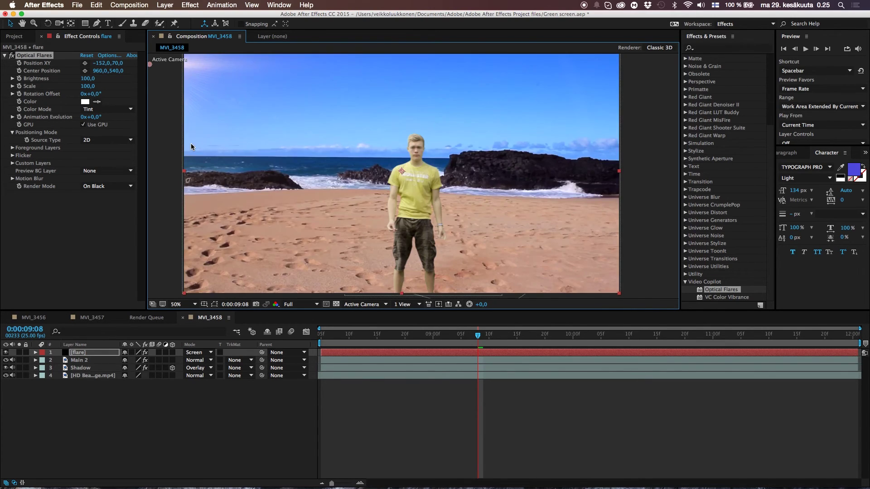
{"action": "key", "text": "comma"}
{"action": "left_click_drag", "start_coordinate": [88, 78], "coordinate": [92, 78]}
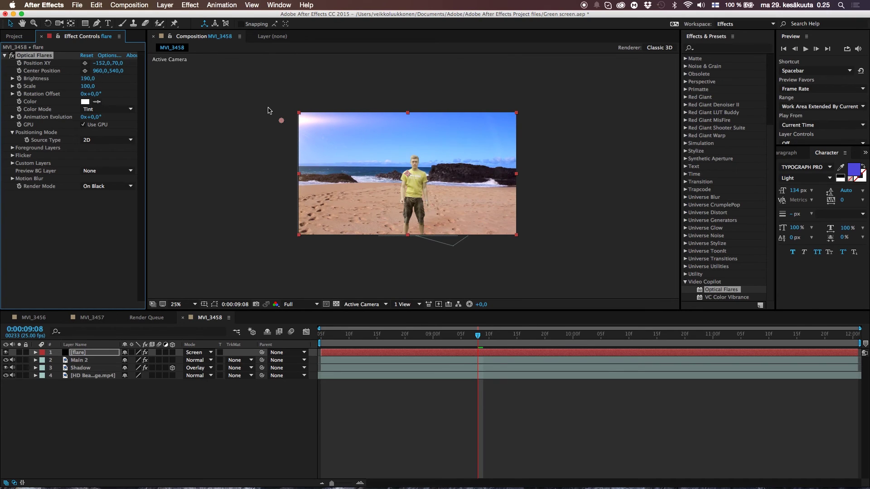
Move the flare's source farther outside the frame, to about -260, 102.
{"action": "mouse_move", "coordinate": [281, 122]}
{"action": "left_mouse_down"}
{"action": "mouse_move", "coordinate": [271, 116]}
{"action": "mouse_move", "coordinate": [269, 126]}
{"action": "left_mouse_up"}
{"action": "key", "text": "comma"}
{"action": "key", "text": "period"}
{"action": "key", "text": "period"}
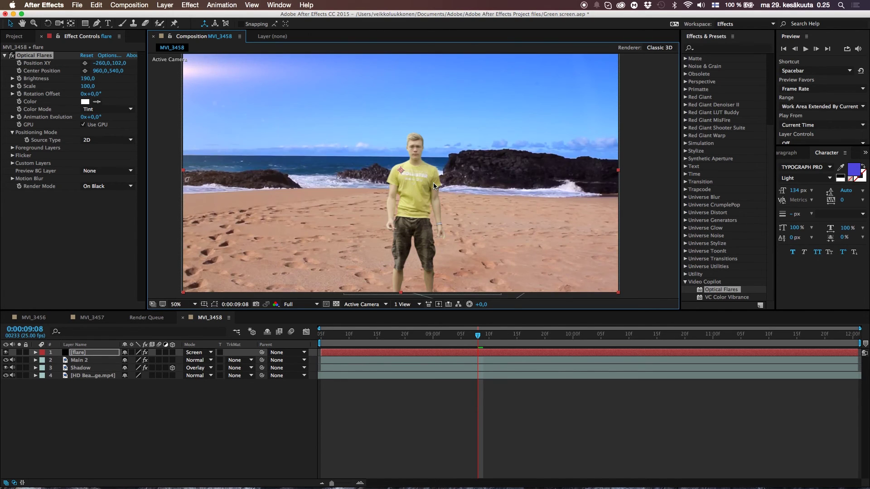
Toggle the flare layer's visibility off and on to compare the composite with and without the lens flare.
{"action": "left_click", "coordinate": [6, 353]}
{"action": "left_click", "coordinate": [6, 352]}
{"action": "left_click", "coordinate": [6, 352]}
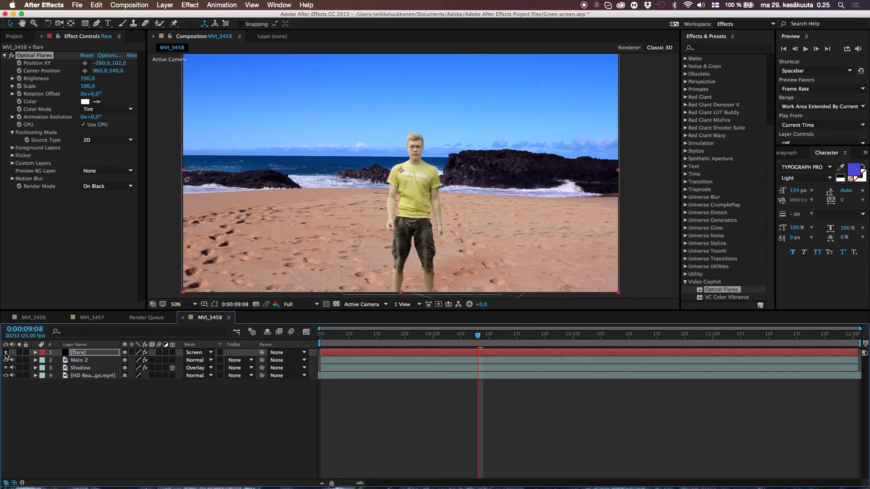
{"action": "left_click", "coordinate": [5, 353]}
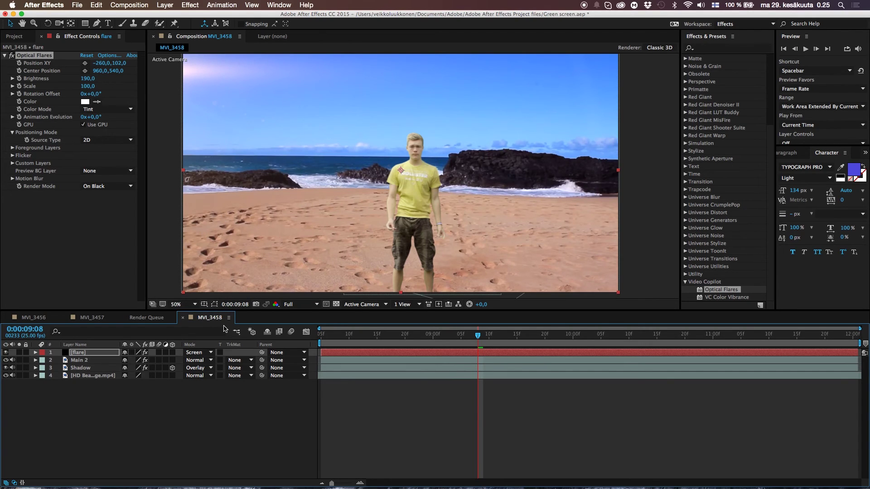
Deselect the flare layer, collapse the Optical Flares settings and preview the beach composite from 0:00:08:05.
{"action": "left_click", "coordinate": [191, 411]}
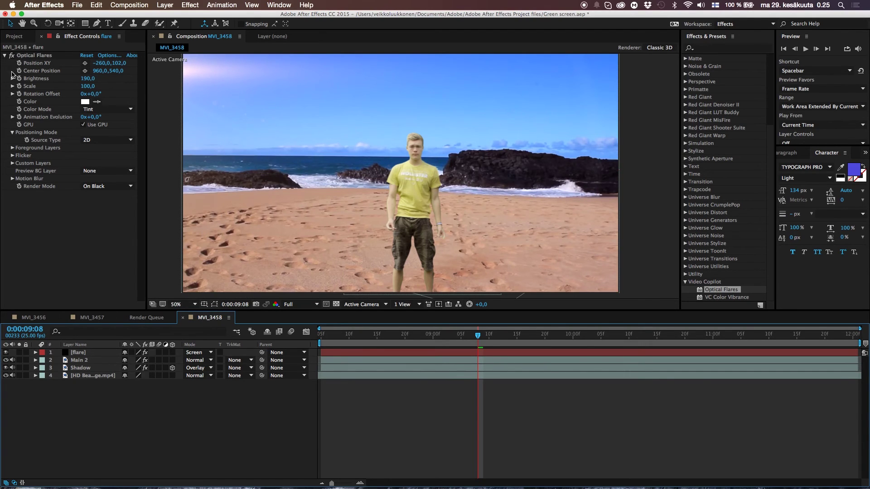
{"action": "left_click", "coordinate": [5, 55]}
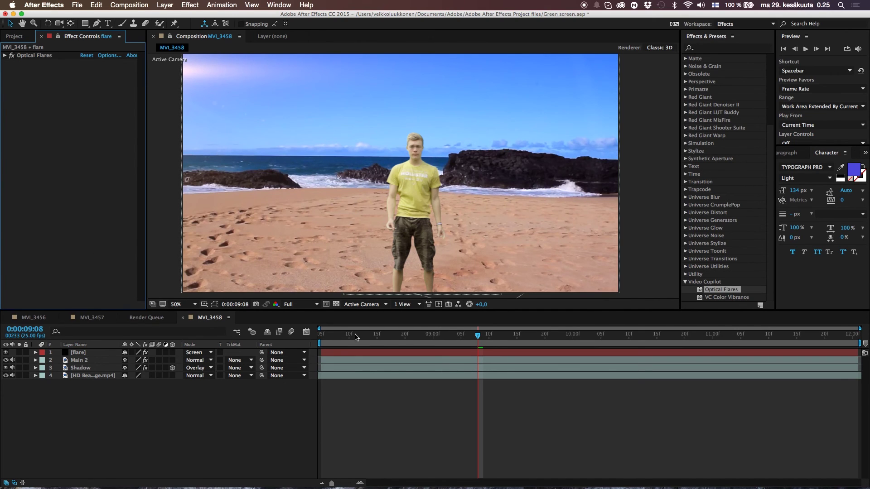
{"action": "left_click", "coordinate": [322, 335]}
{"action": "key", "text": "space"}
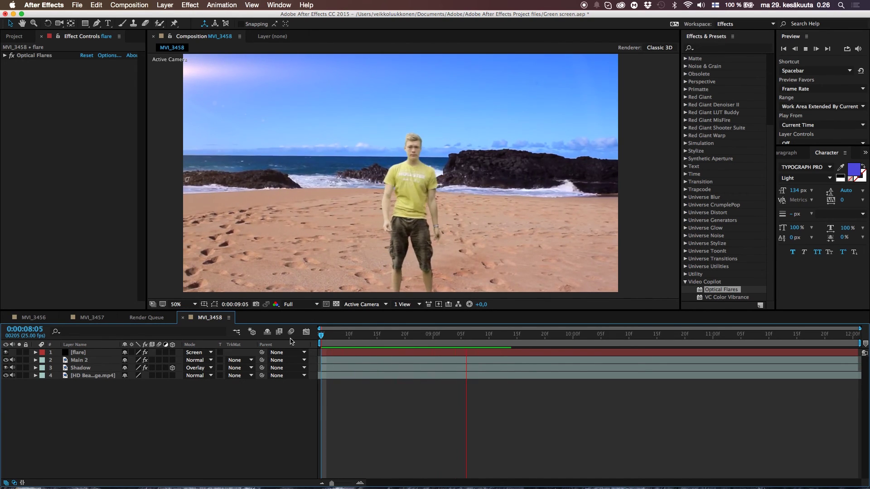
{"action": "key", "text": "space"}
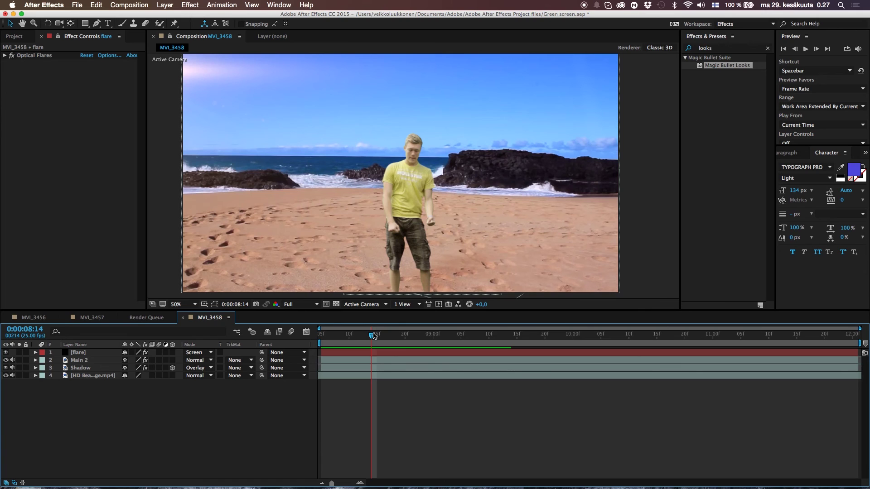
{"action": "key", "text": "space"}
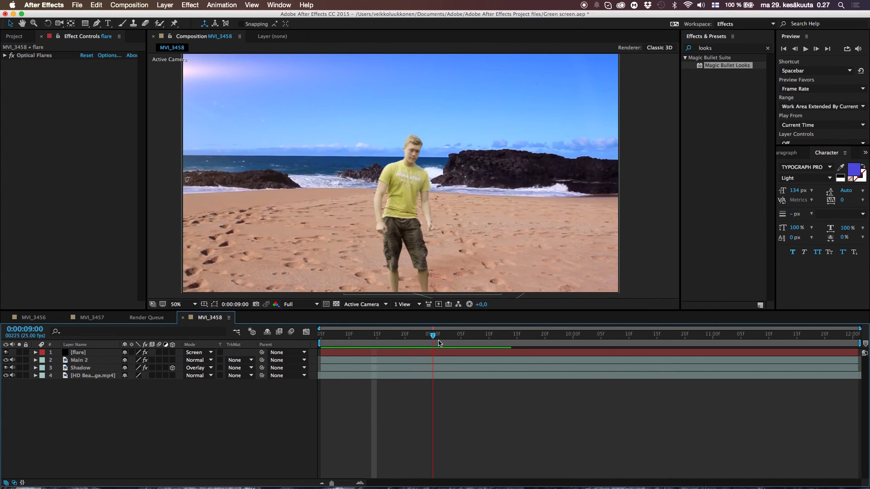